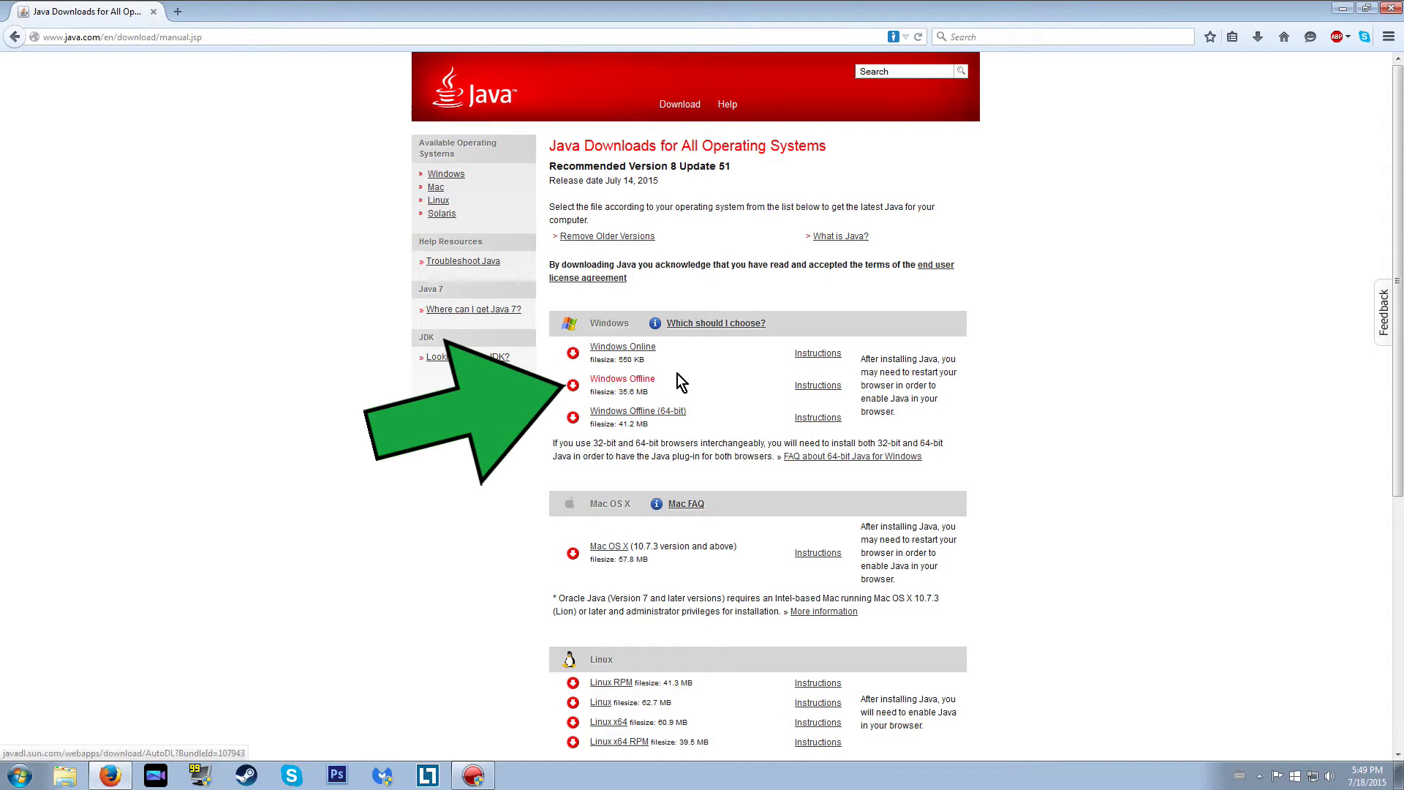
# - Download the Windows Offline and Windows Offline (64-bit) Java installers, saving both files
pyautogui.click(602, 380)
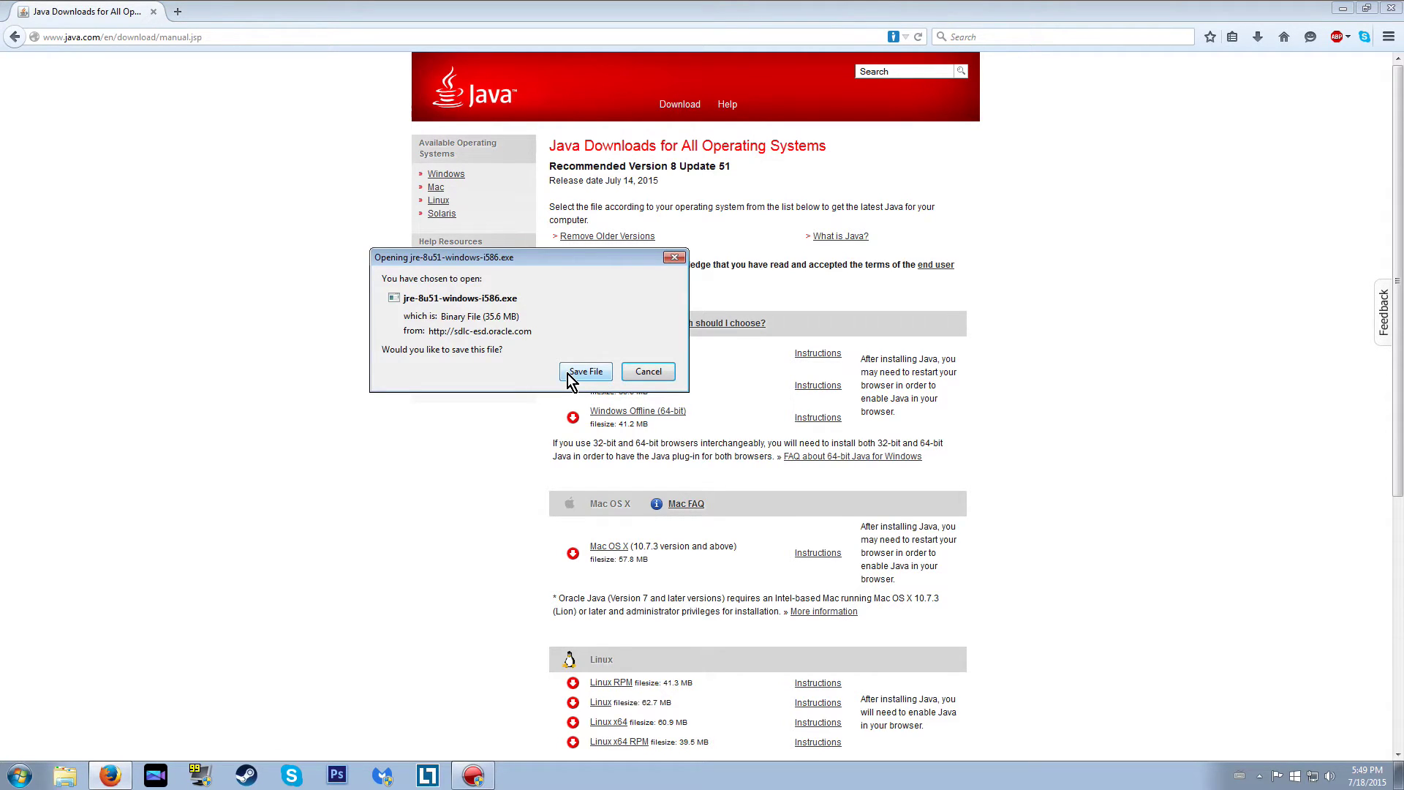
pyautogui.click(568, 373)
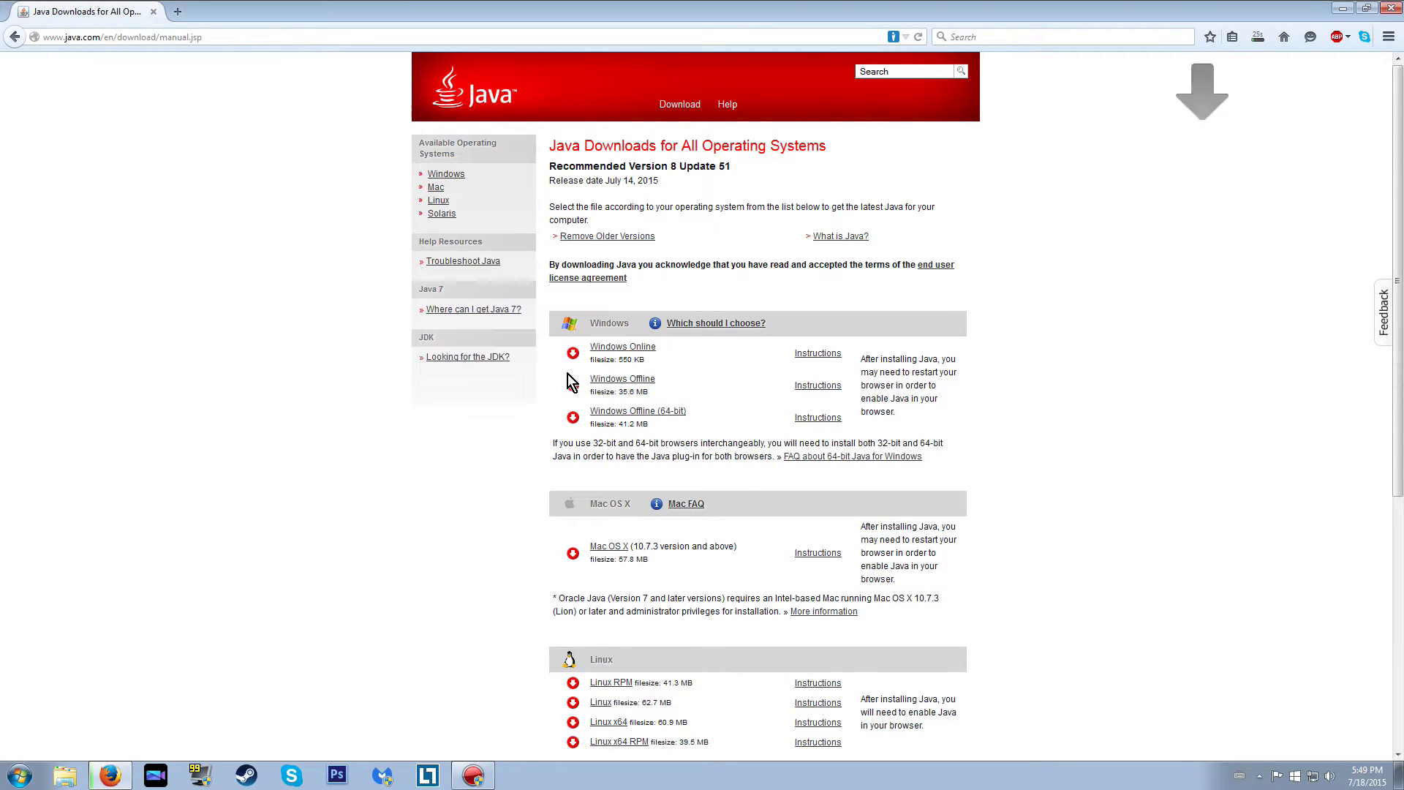
pyautogui.click(619, 416)
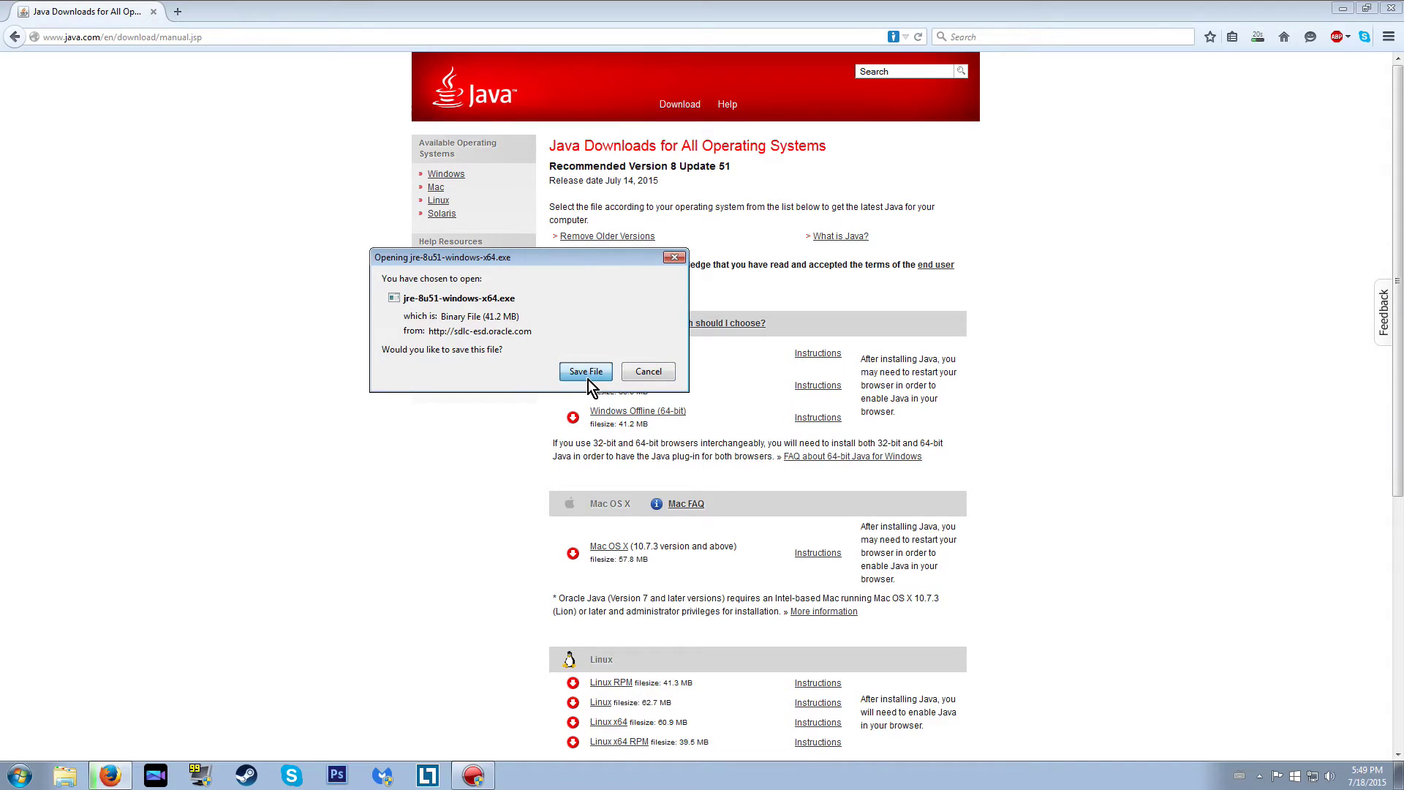
pyautogui.click(586, 373)
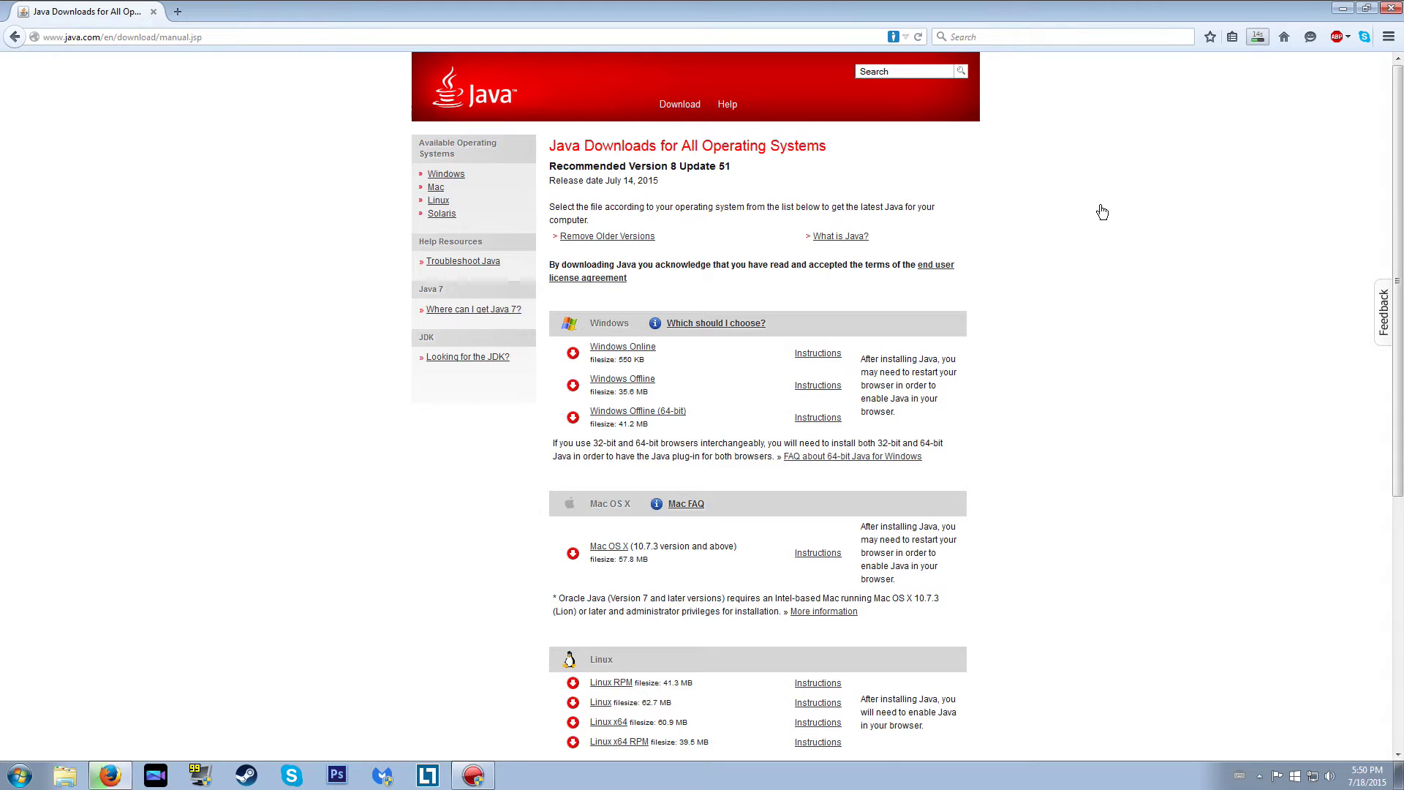
# - Open the folder containing the downloaded Java installers from the browser's download list
pyautogui.hotkey('ctrl', 'shift', 'y')
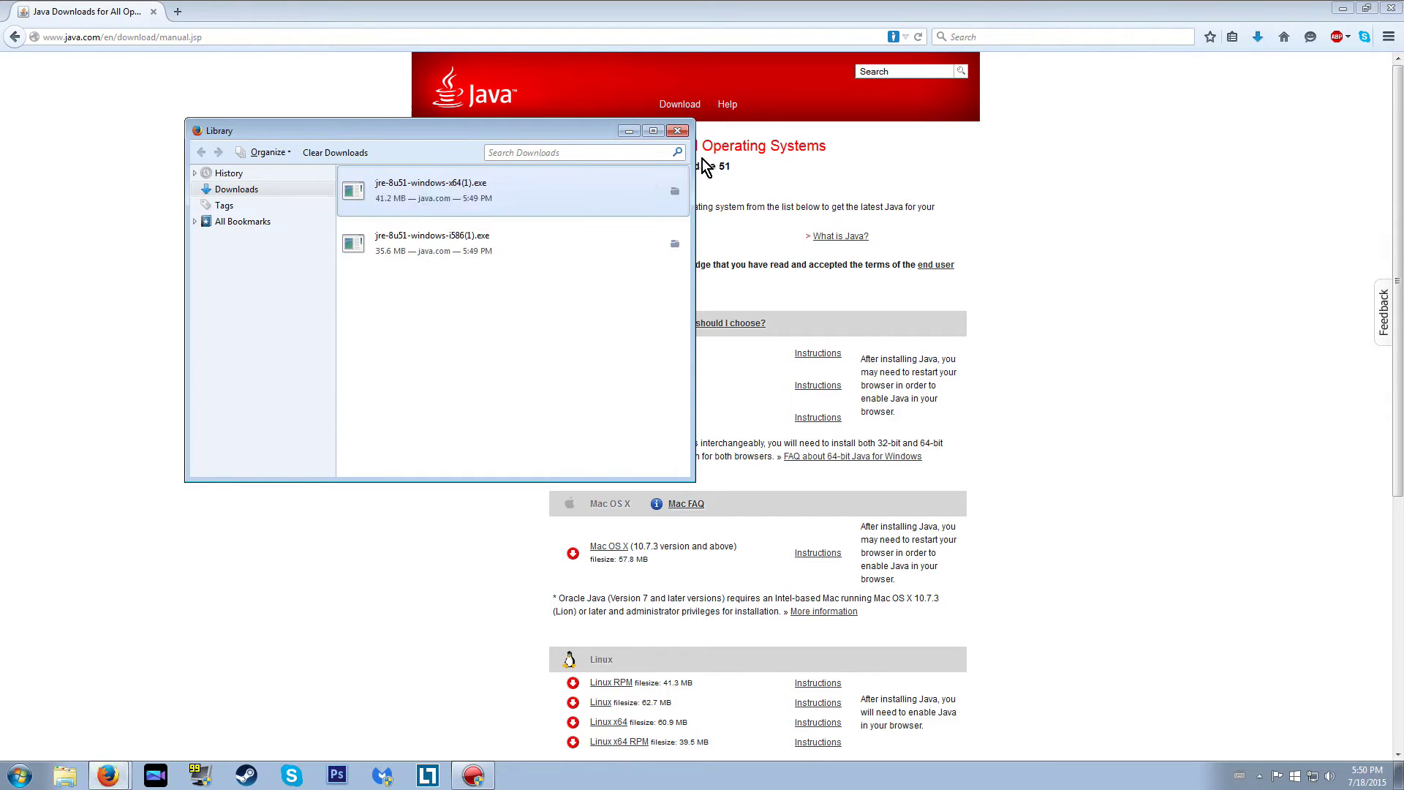
pyautogui.click(674, 192)
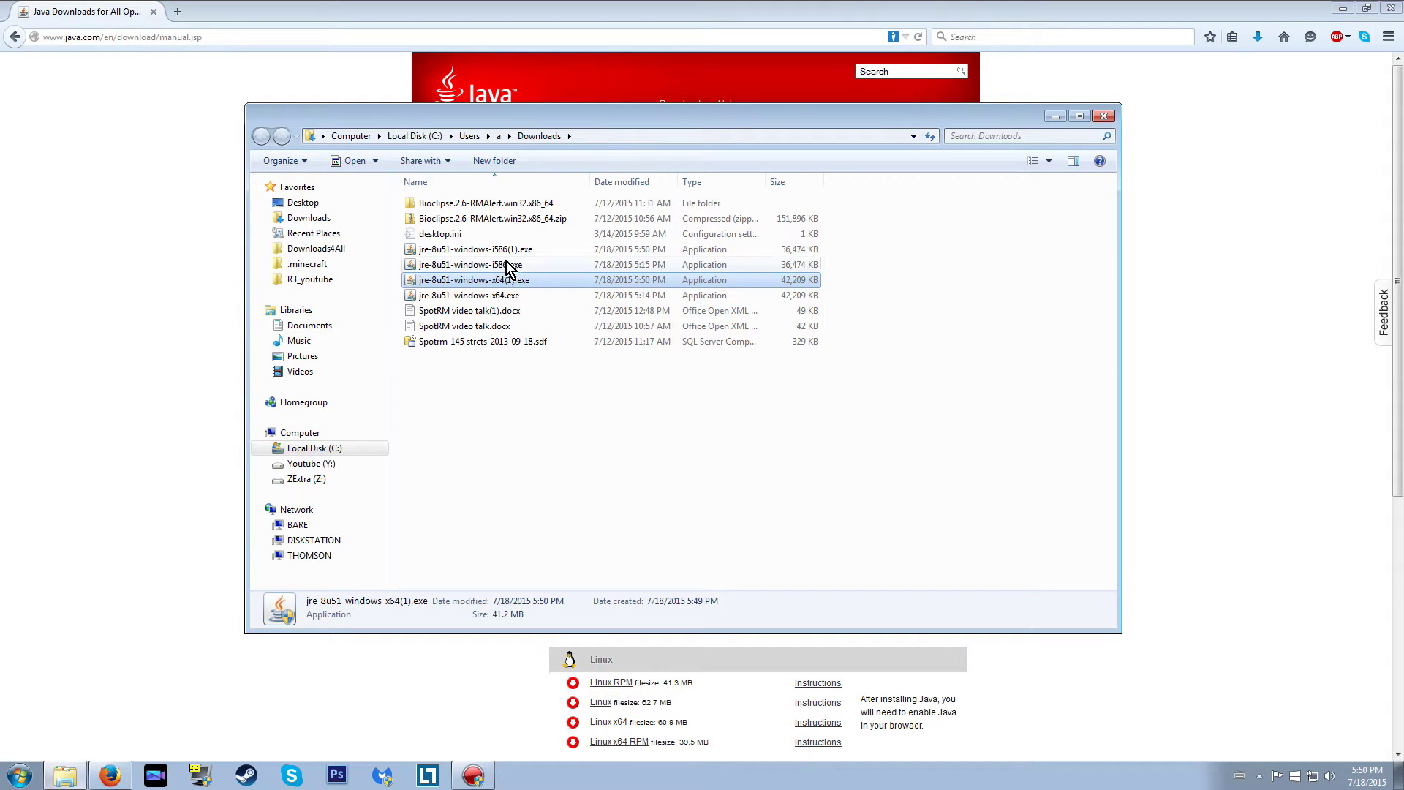
pyautogui.click(547, 253)
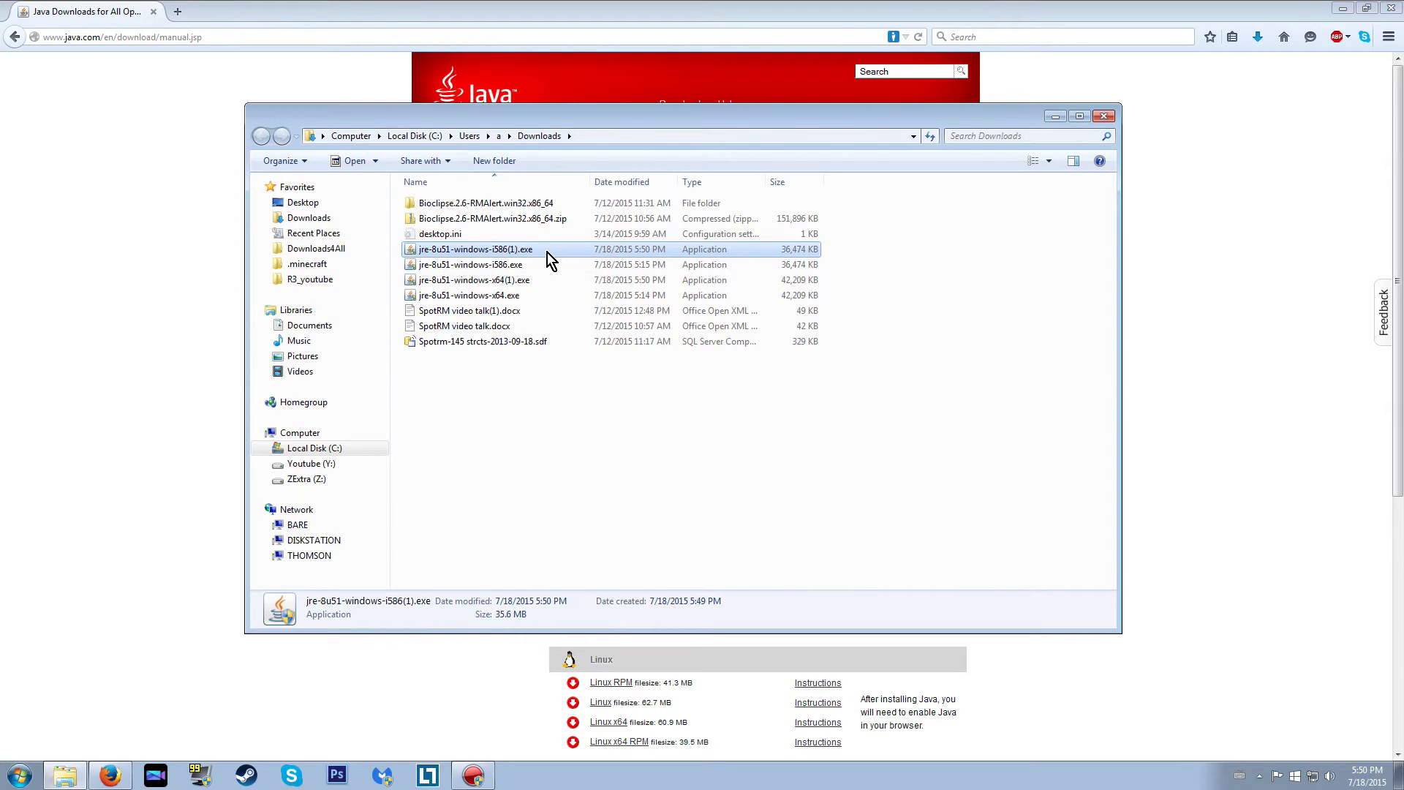
pyautogui.rightClick(547, 253)
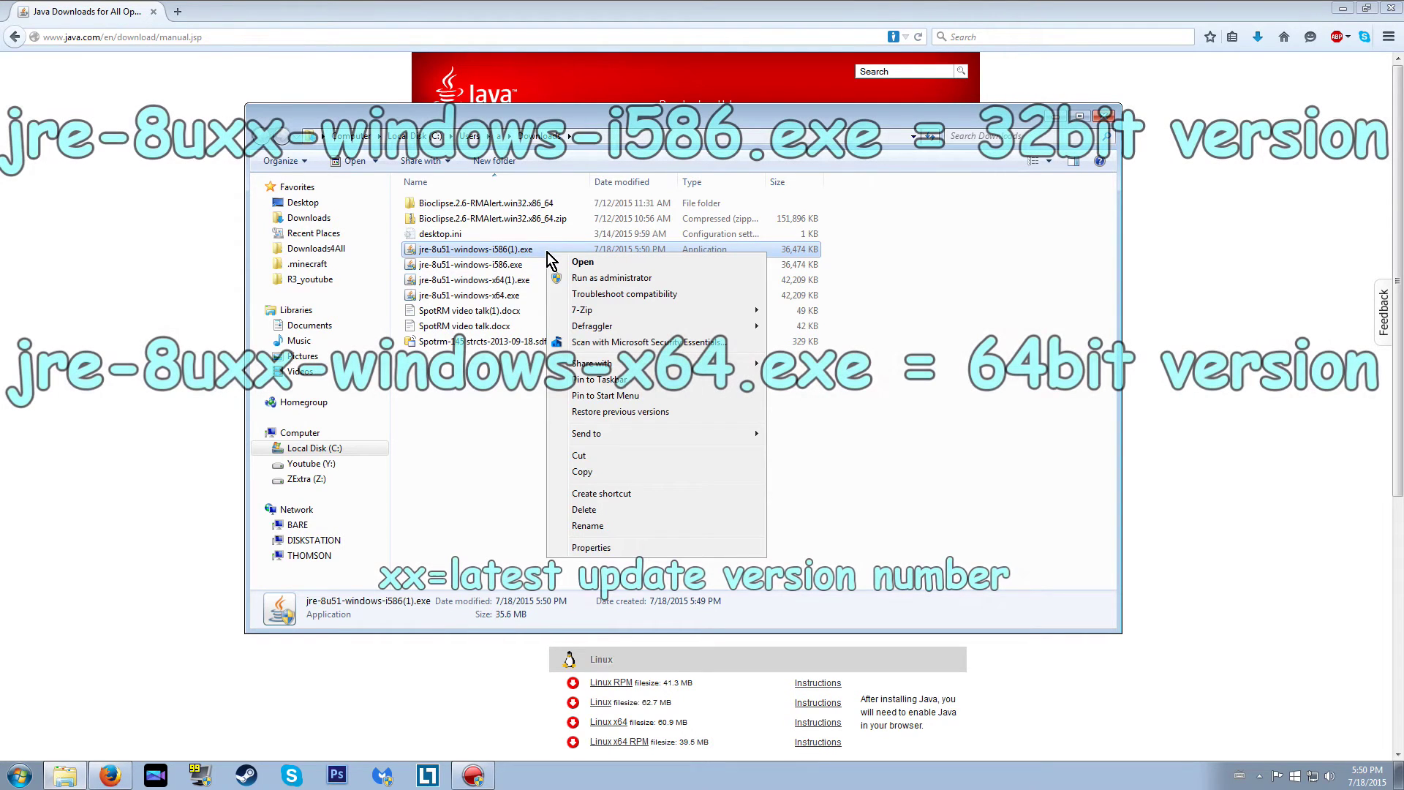
# - Run jre-8u51-windows-x64(1).exe as administrator and complete the 64-bit Java installation
pyautogui.click(504, 283)
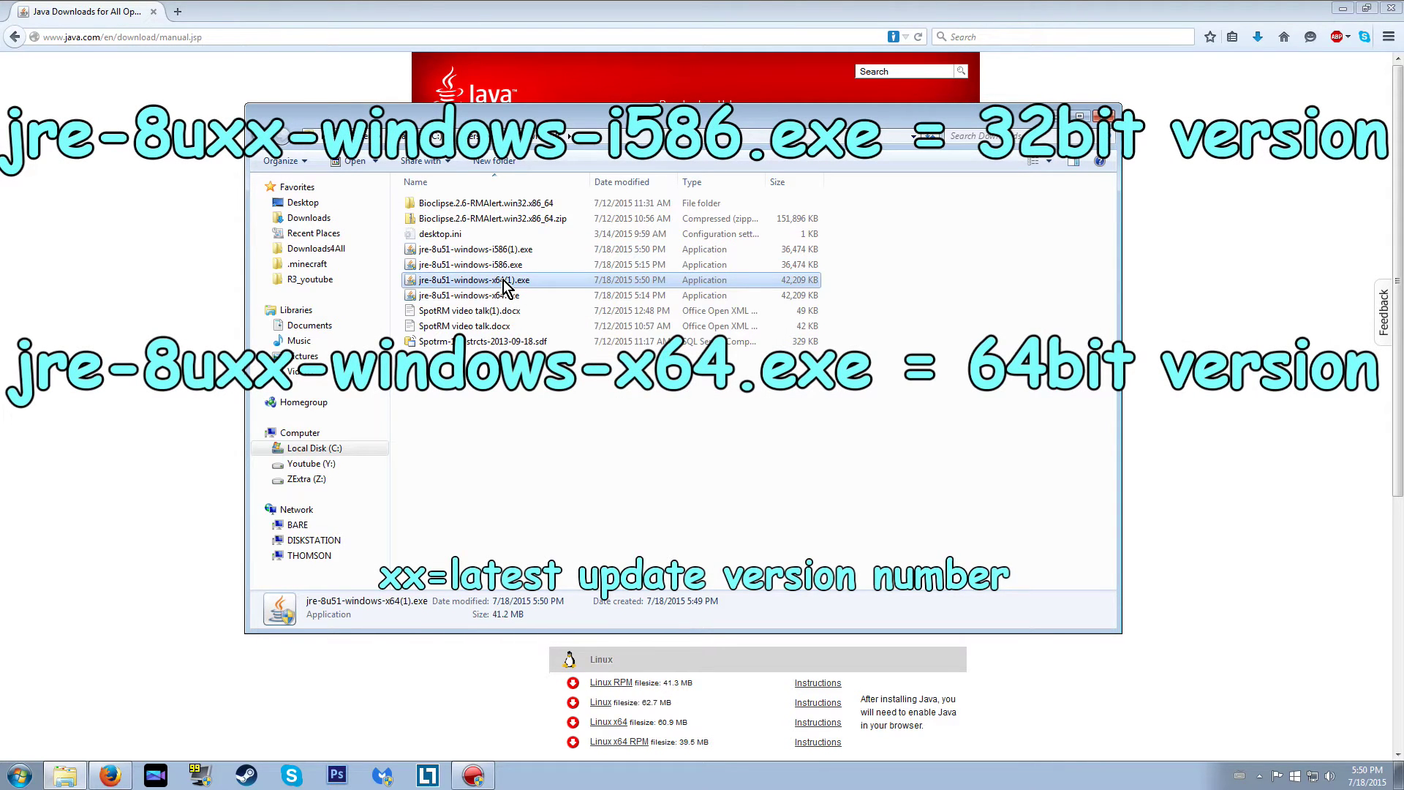
pyautogui.rightClick(504, 283)
pyautogui.click(538, 304)
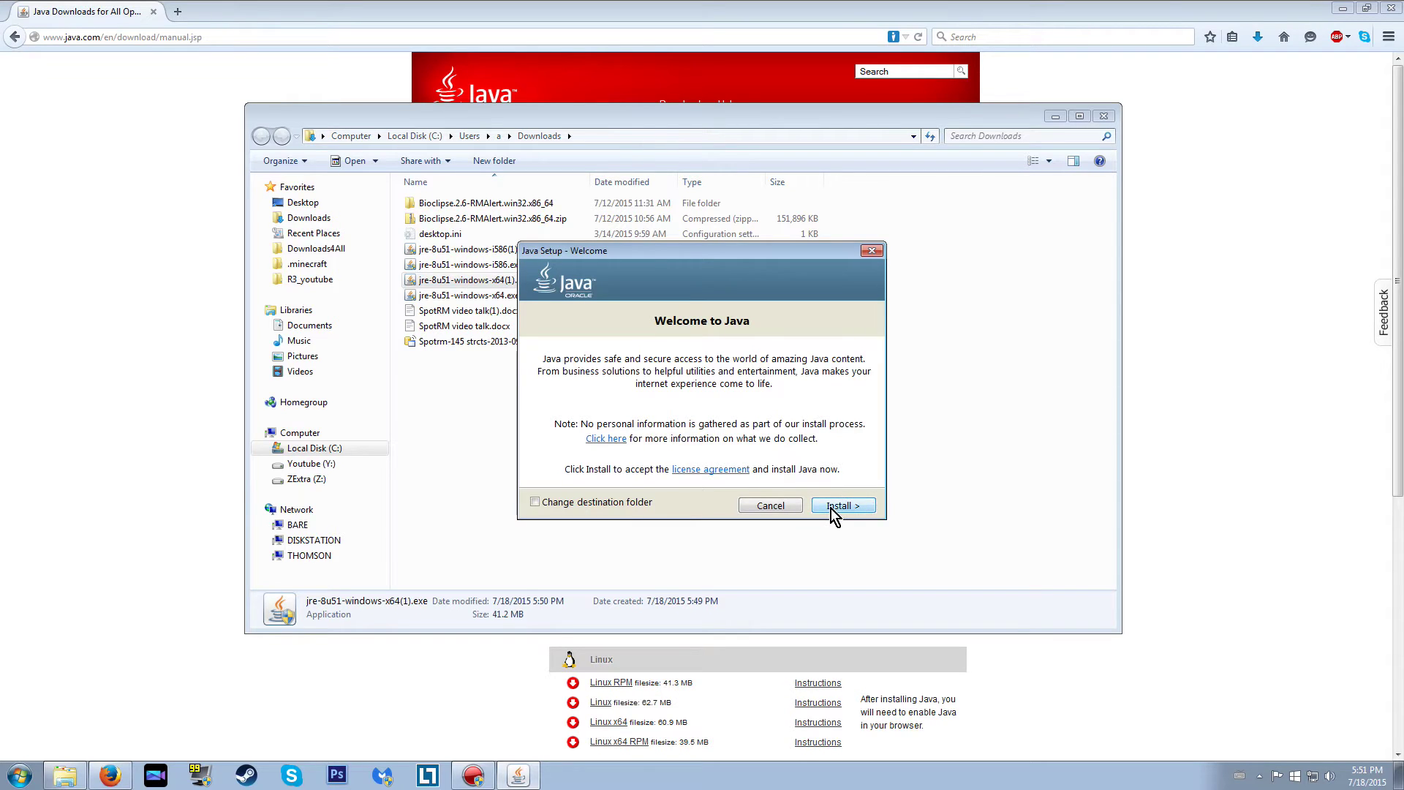
pyautogui.click(830, 507)
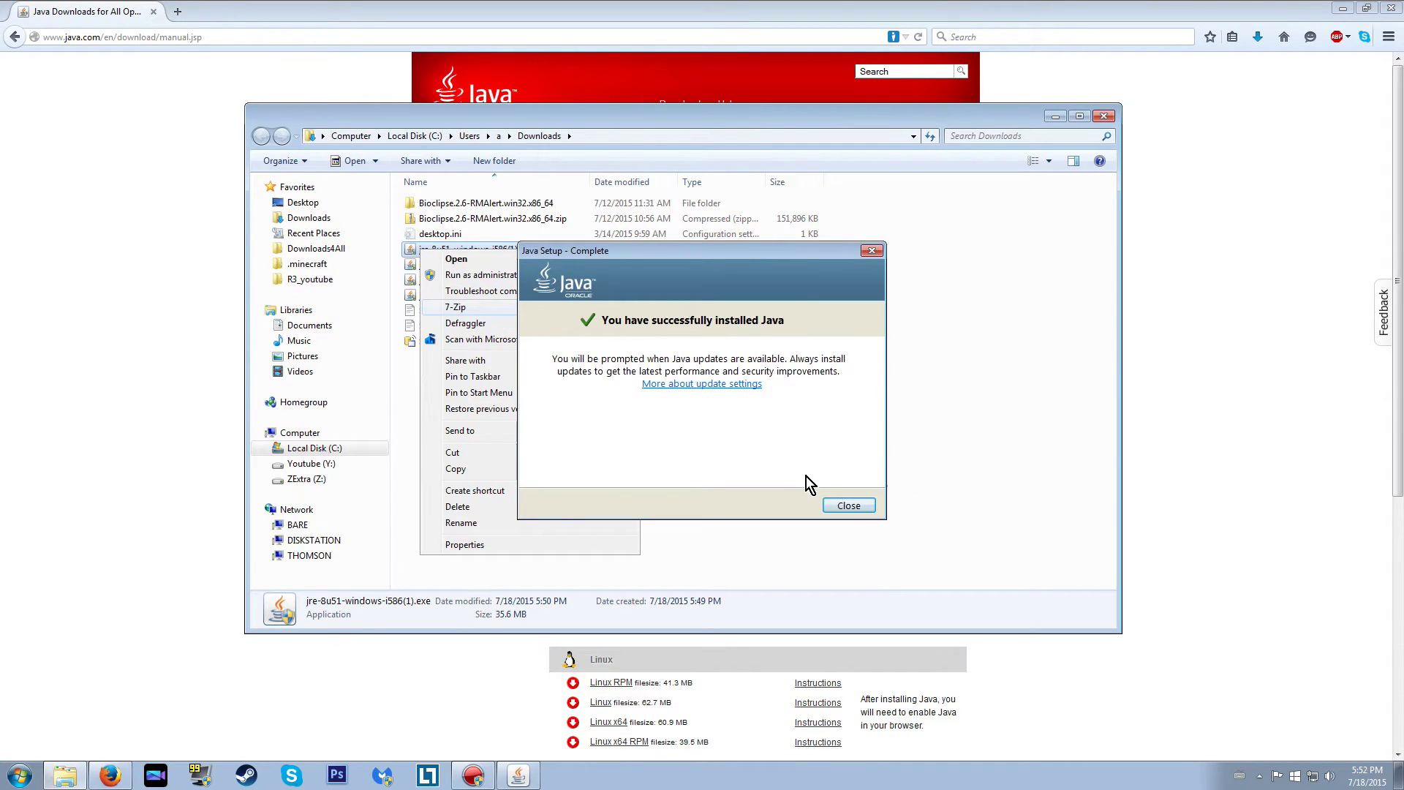
pyautogui.click(861, 508)
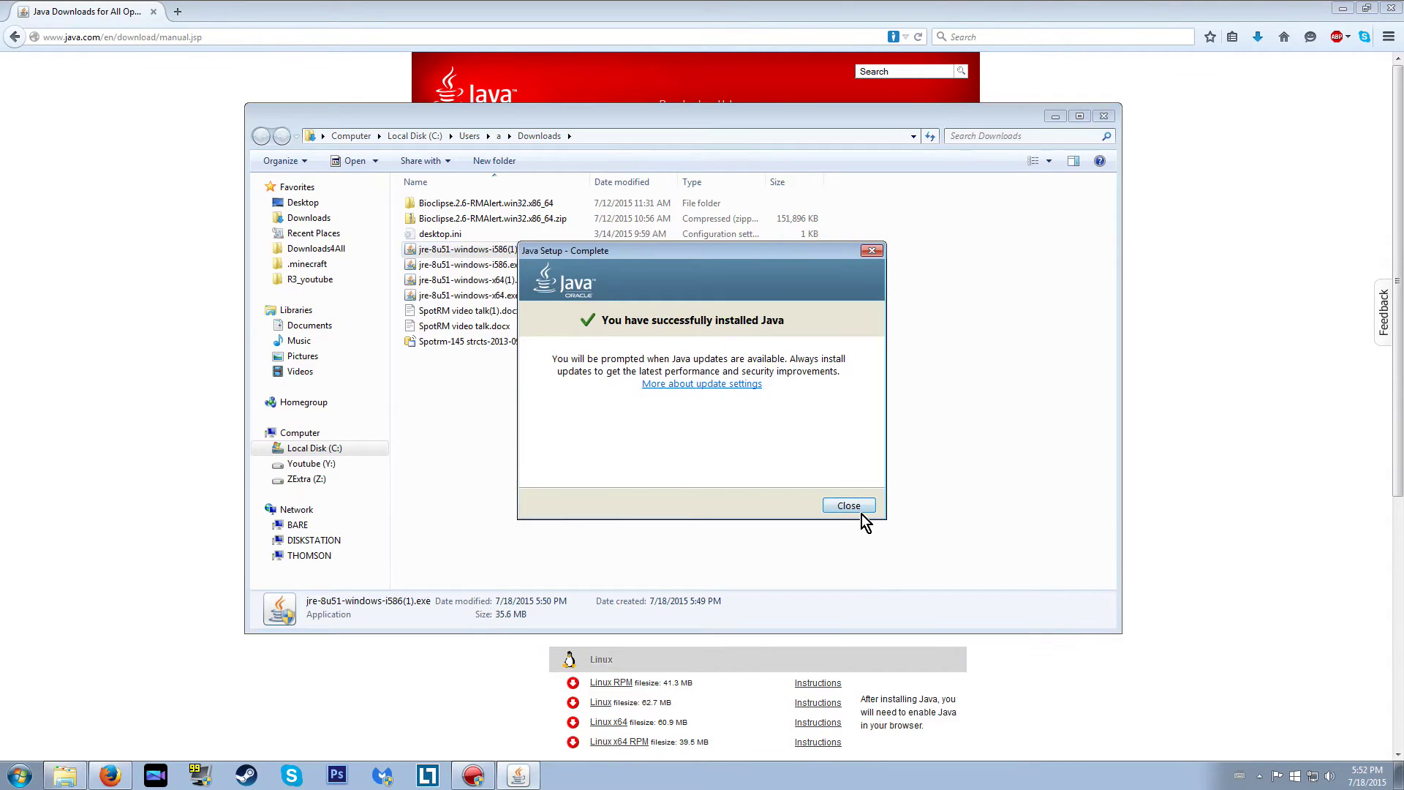
pyautogui.click(860, 508)
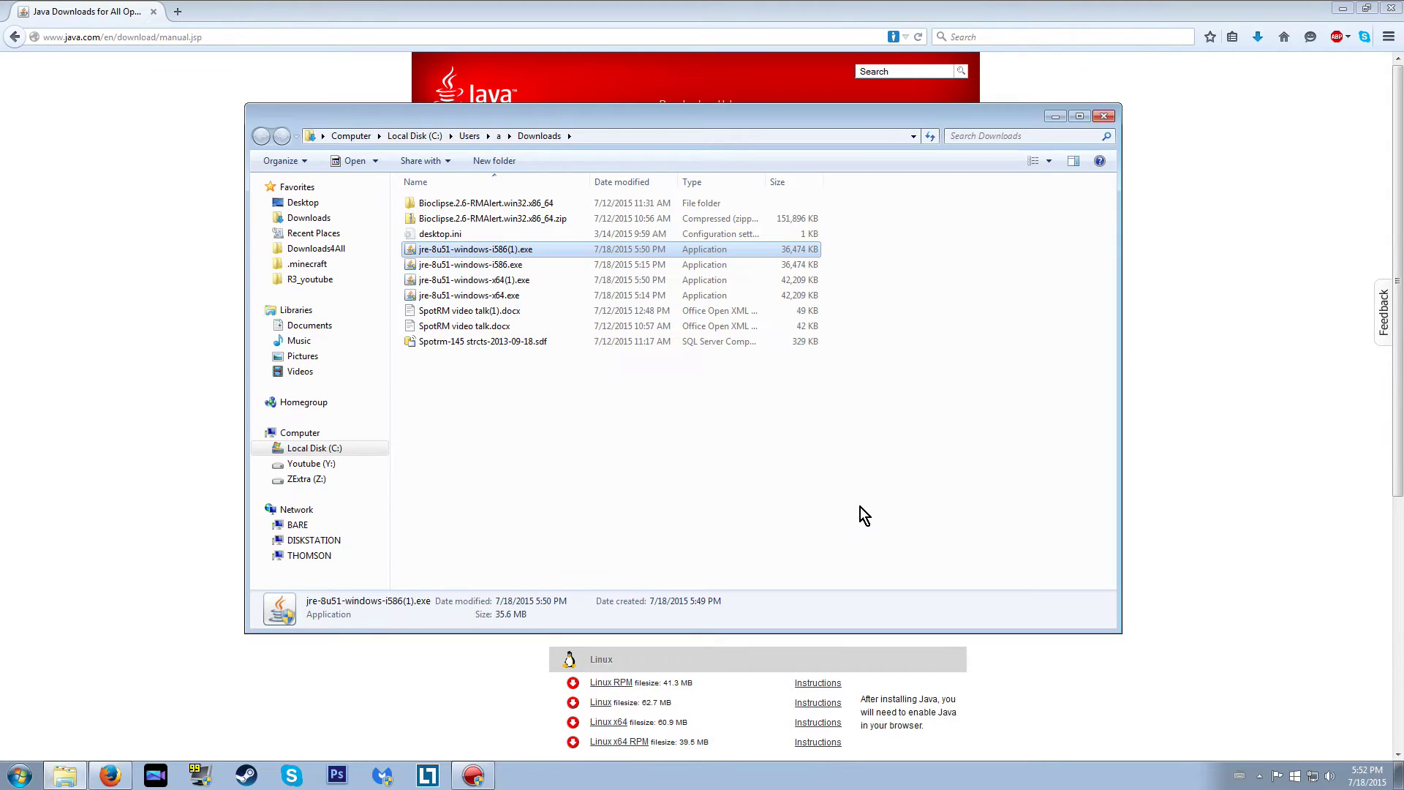
# - Run jre-8u51-windows-i586(1).exe as administrator and complete the 32-bit Java installation
pyautogui.rightClick(439, 250)
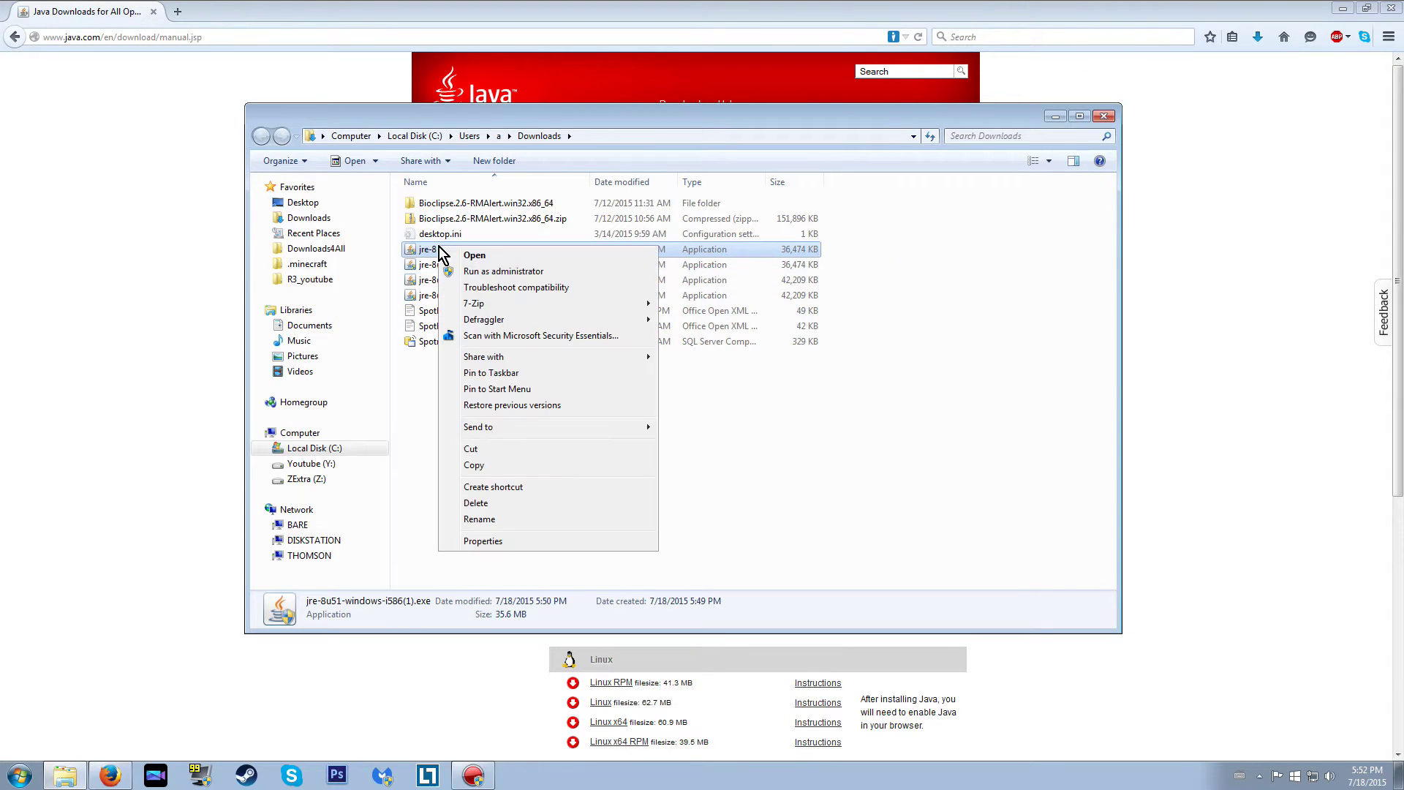
pyautogui.click(483, 272)
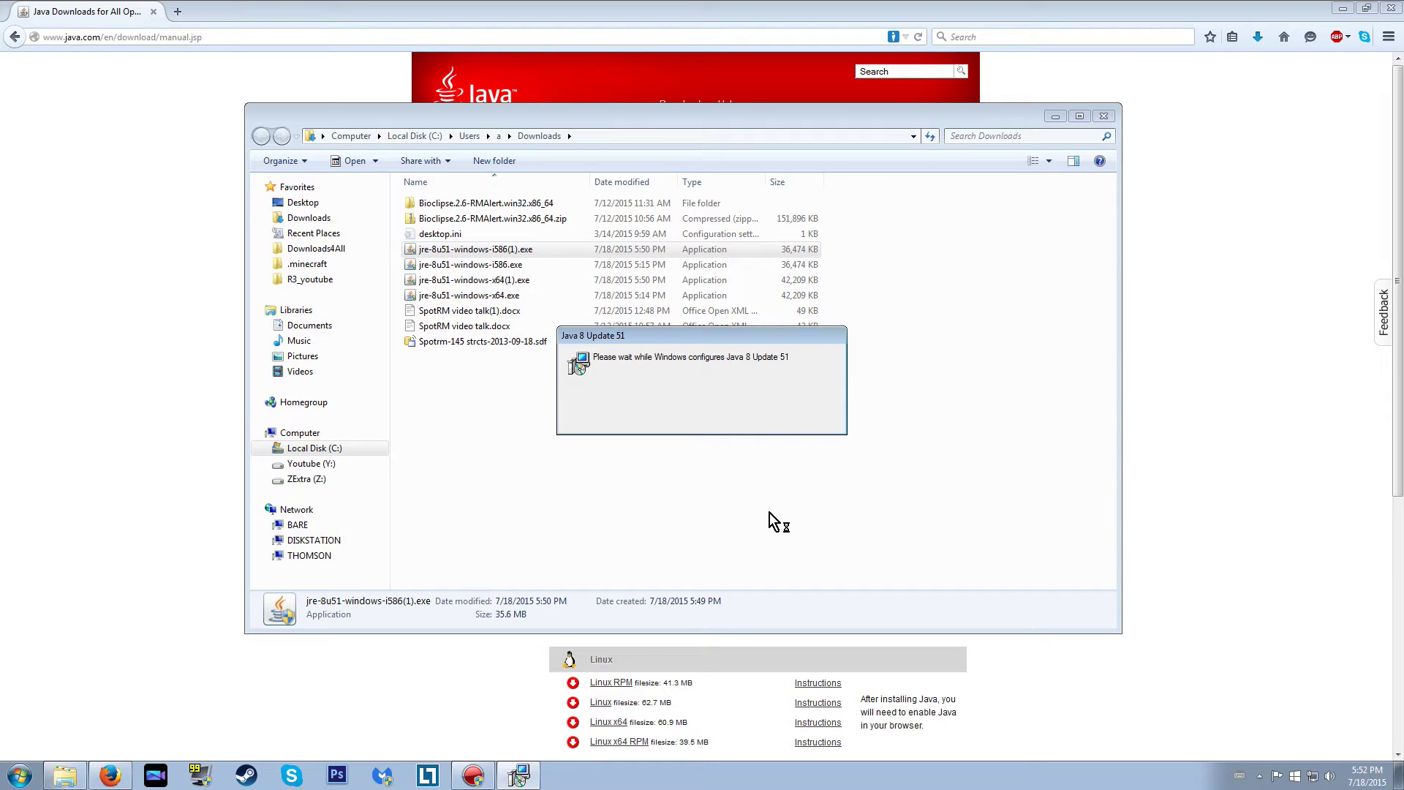
pyautogui.click(836, 506)
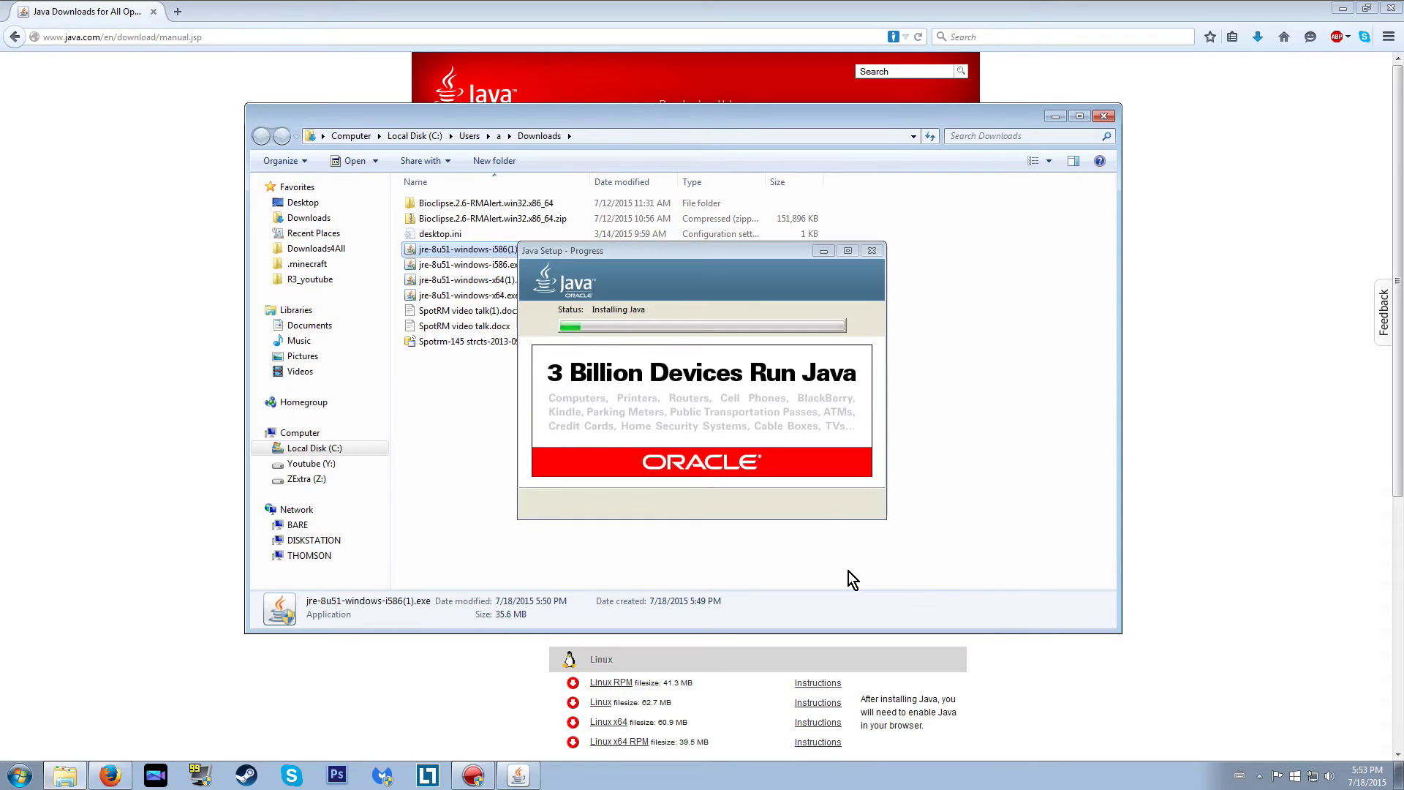
pyautogui.click(848, 506)
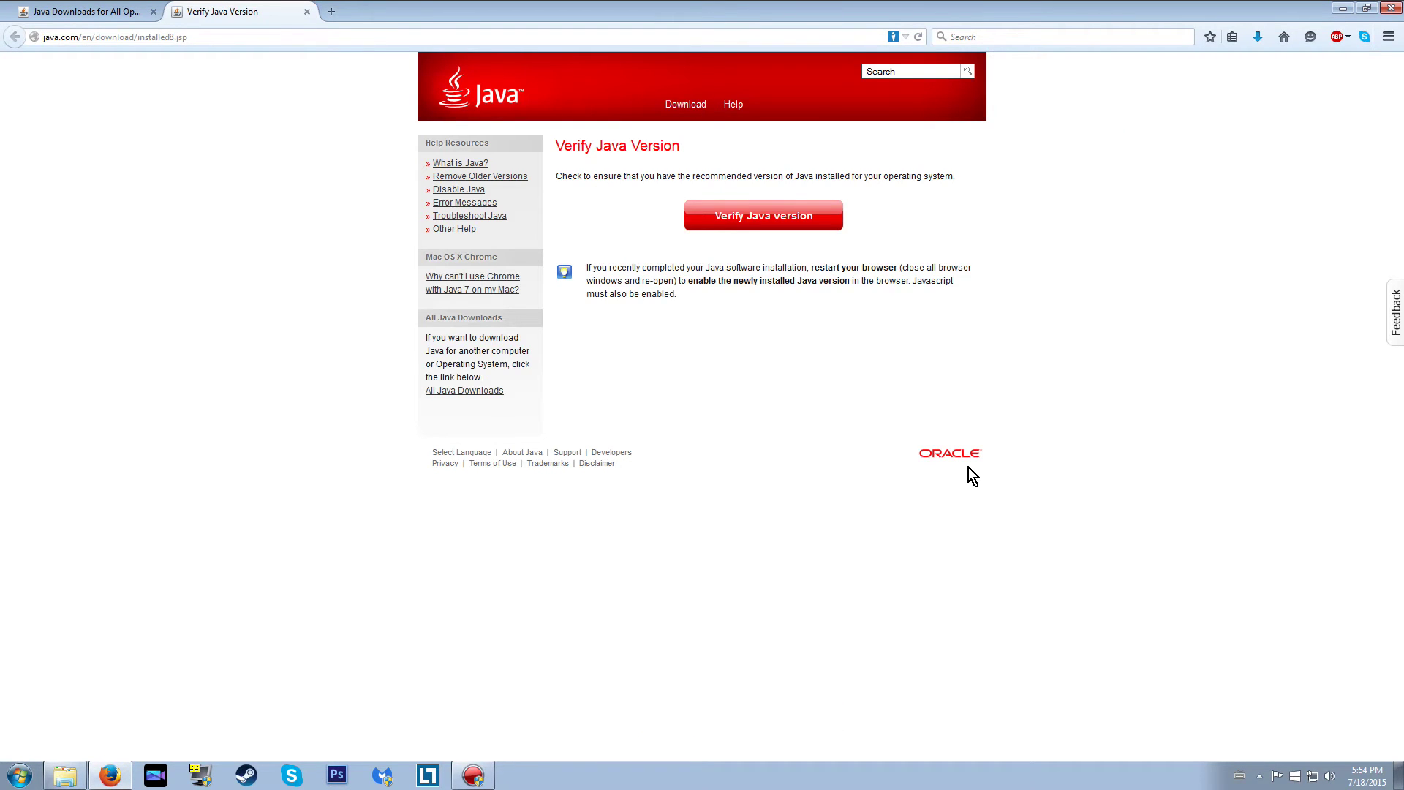
# - Close the Verify Java Version page and return the browser to its home page
pyautogui.click(306, 11)
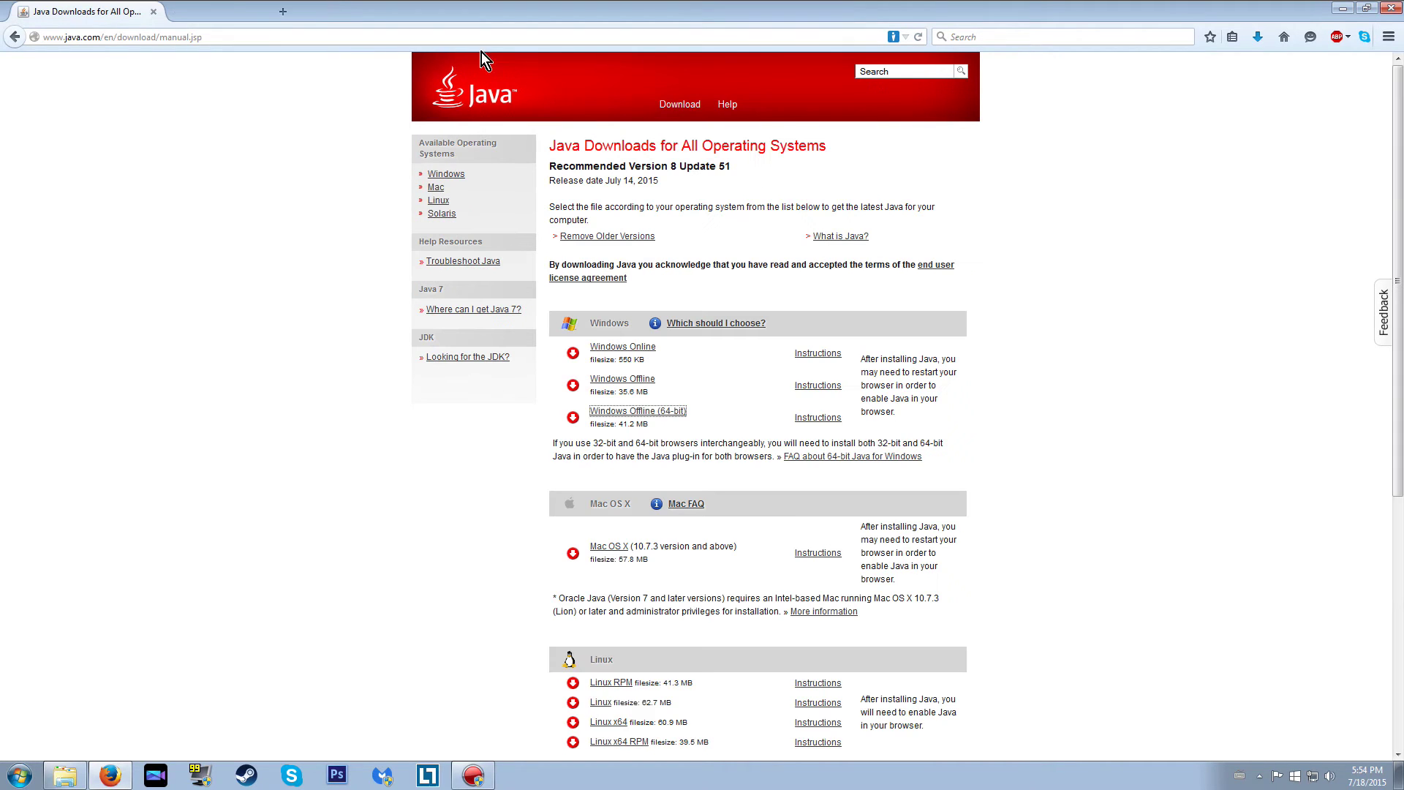
pyautogui.click(1284, 44)
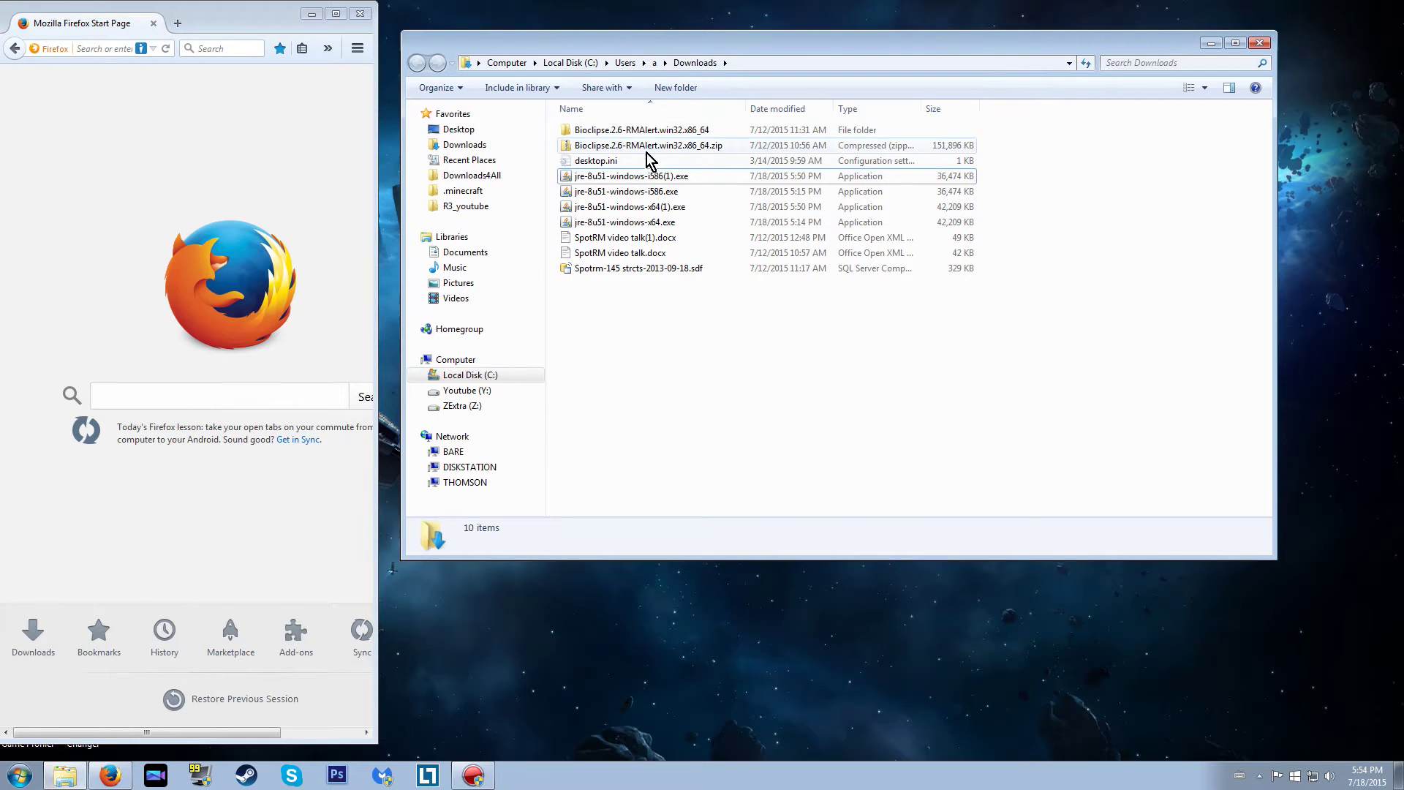
pyautogui.click(648, 146)
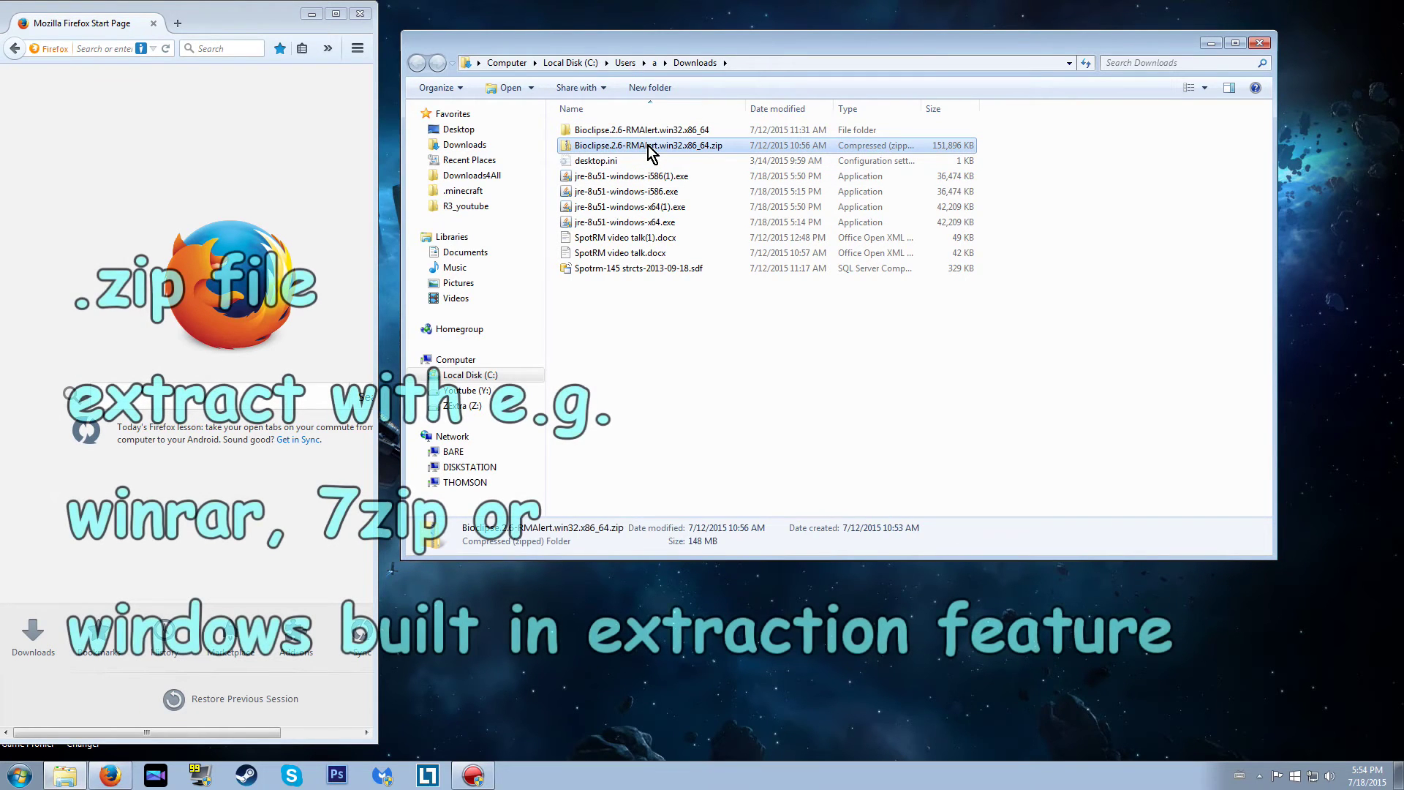
pyautogui.rightClick(649, 146)
pyautogui.moveTo(680, 210)
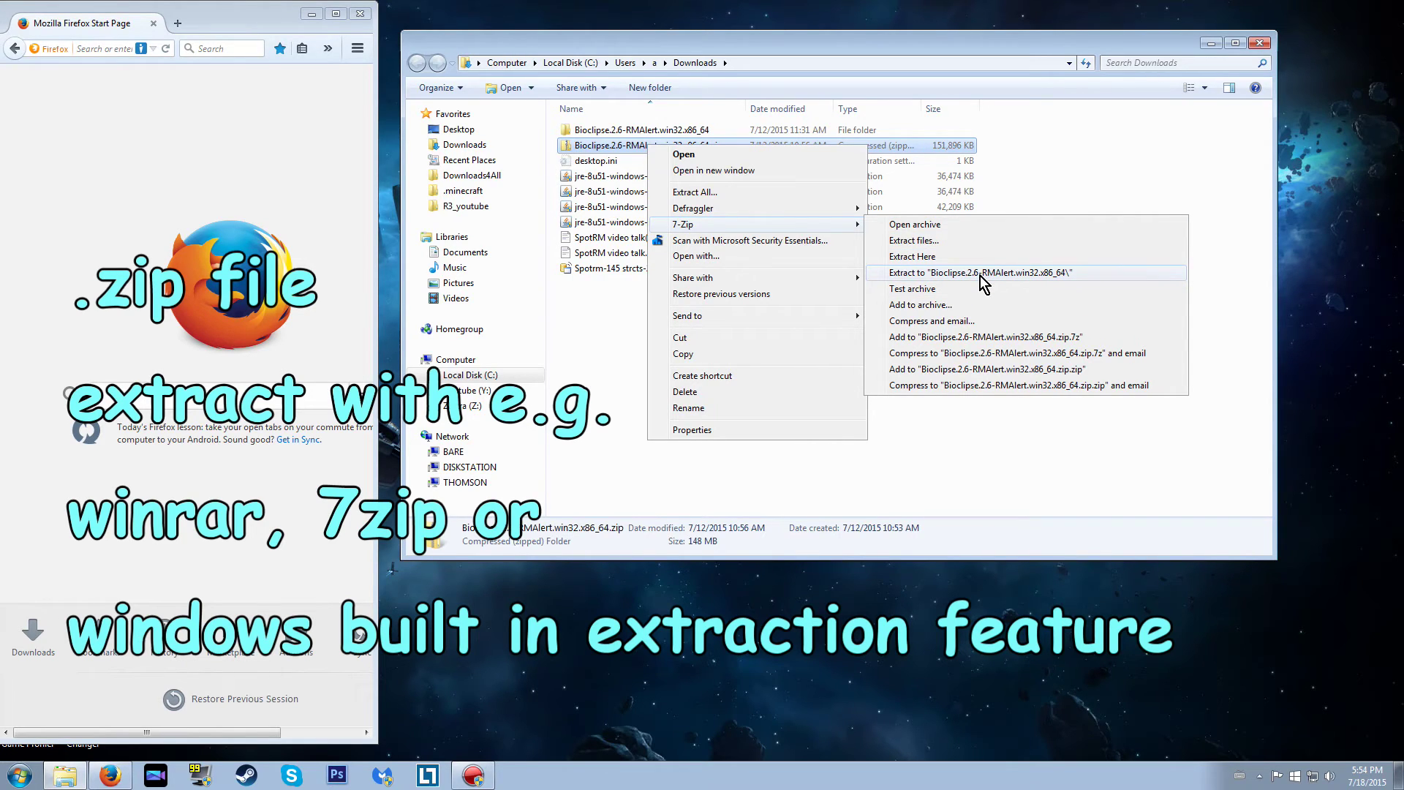
pyautogui.click(726, 191)
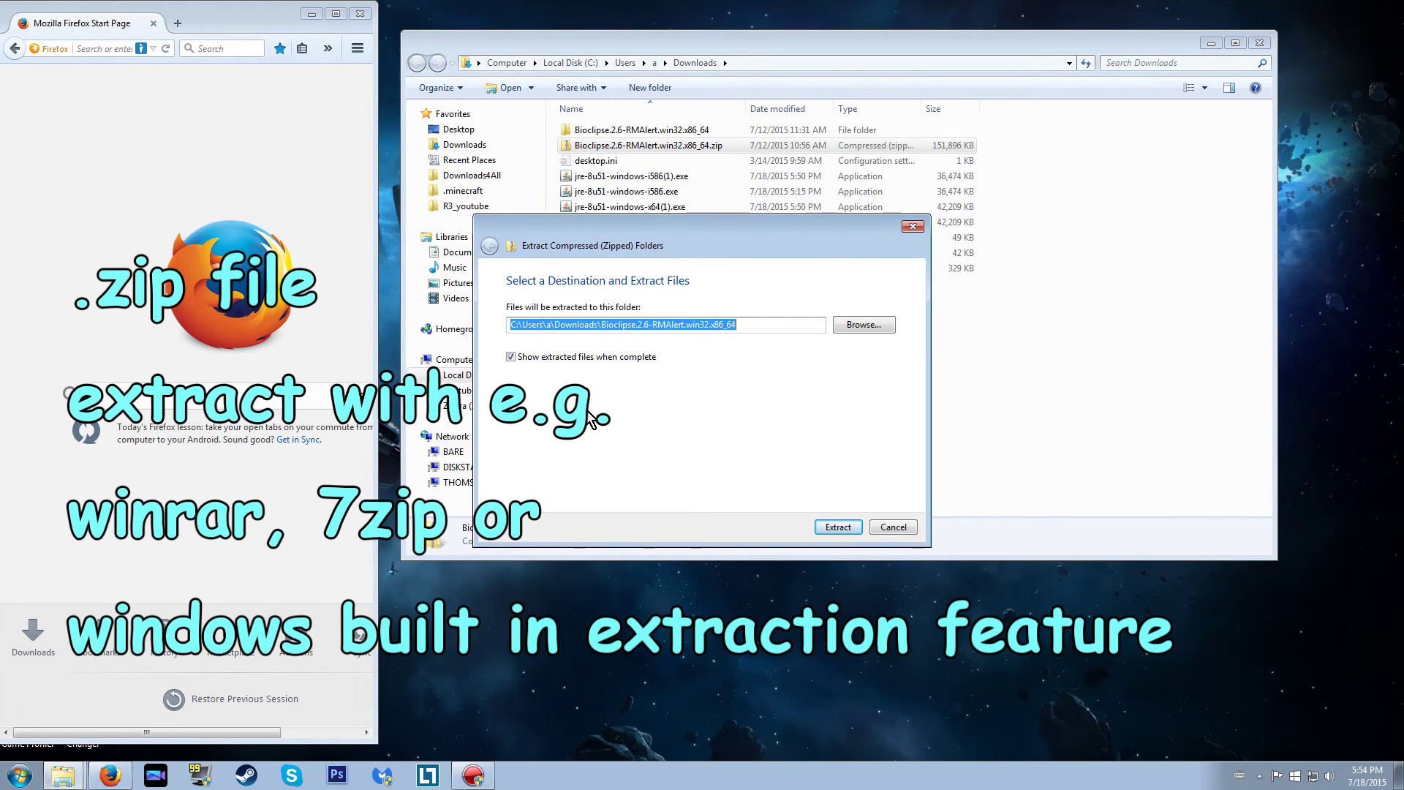
pyautogui.click(893, 527)
pyautogui.click(907, 435)
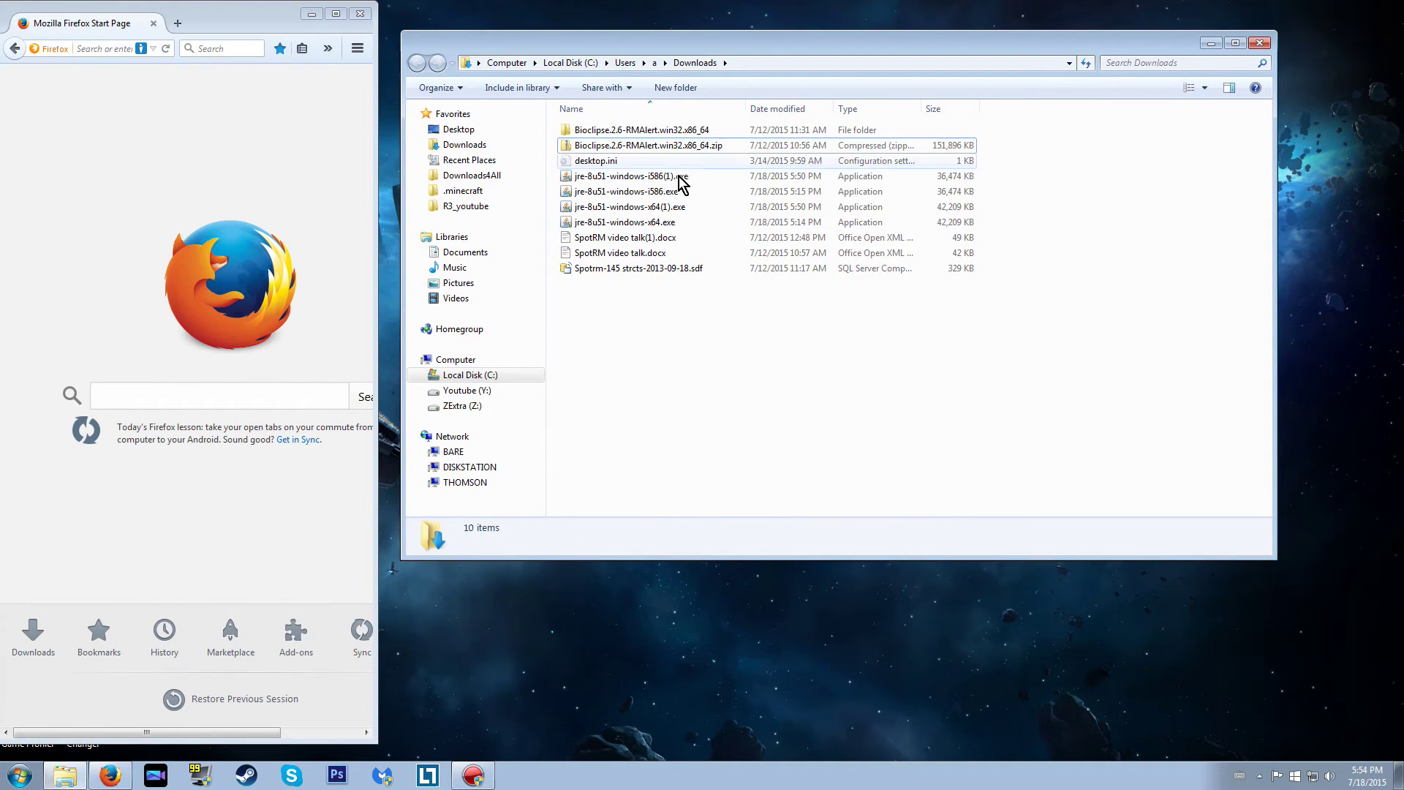
# - Move the Bioclipse-2.6-RMAlert folder out of the extracted Bioclipse.2.6-RMAlert.win32.x86_64 folder onto the desktop
pyautogui.doubleClick(674, 131)
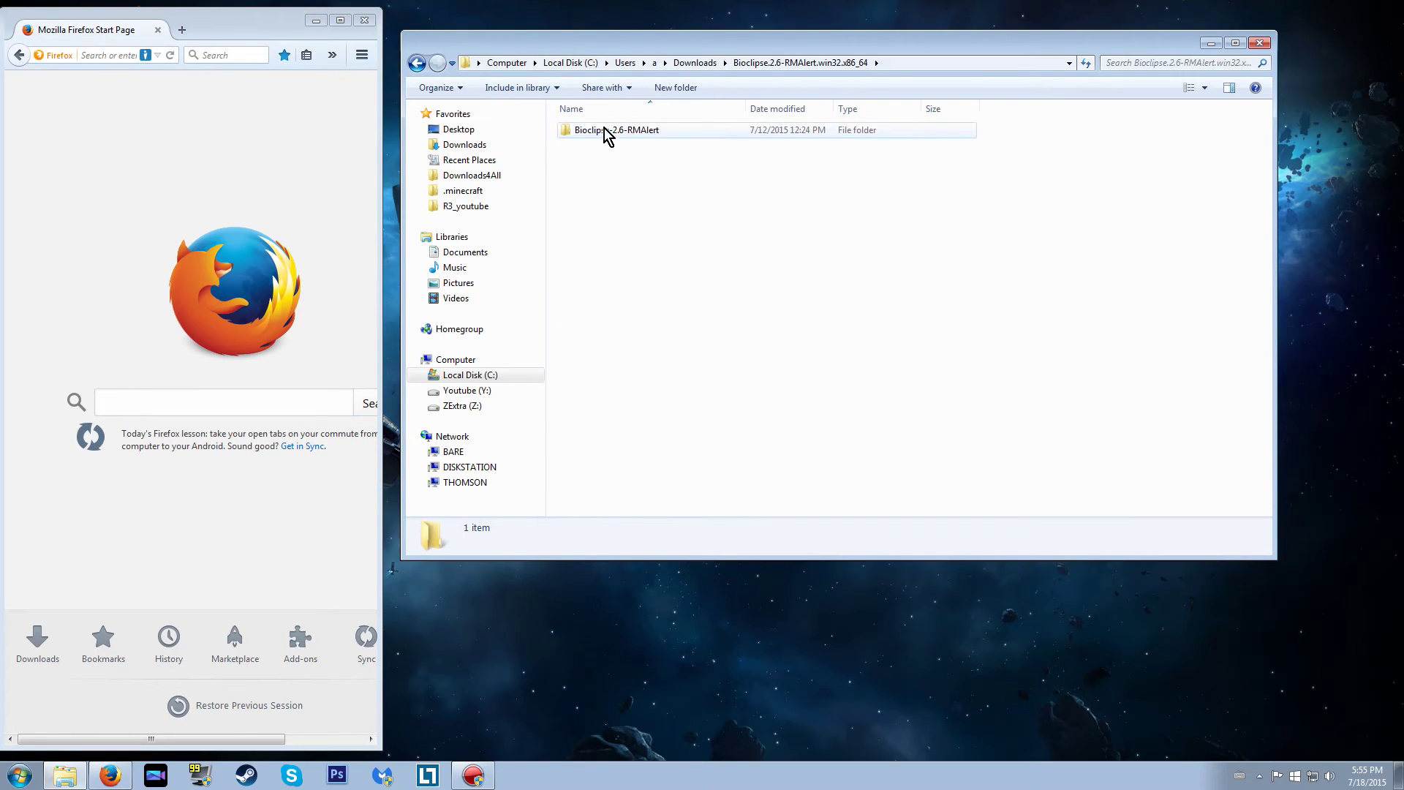
pyautogui.click(609, 133)
pyautogui.moveTo(691, 477); pyautogui.dragTo(743, 683)
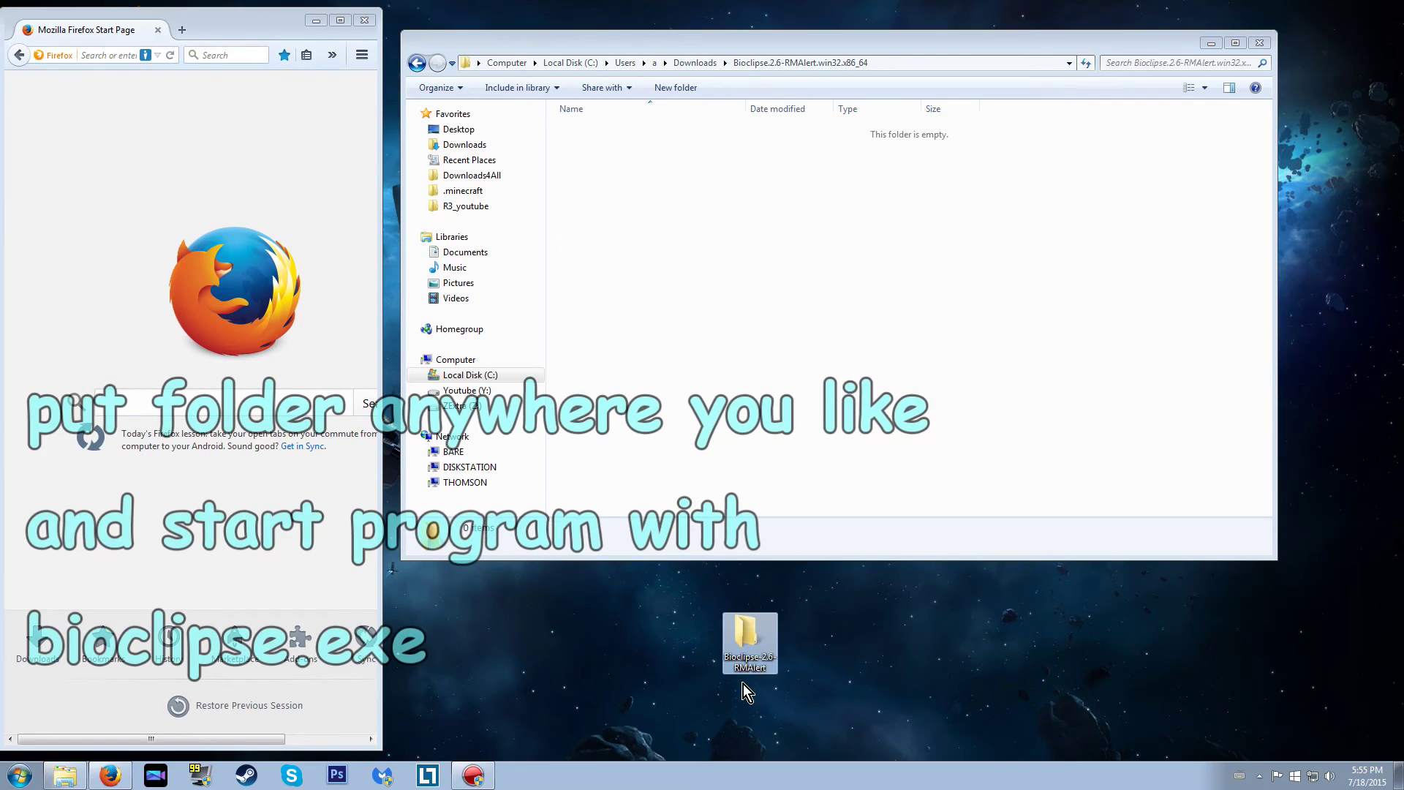
# - Start bioclipse.exe from the Bioclipse-2.6-RMAlert folder on the desktop
pyautogui.doubleClick(744, 633)
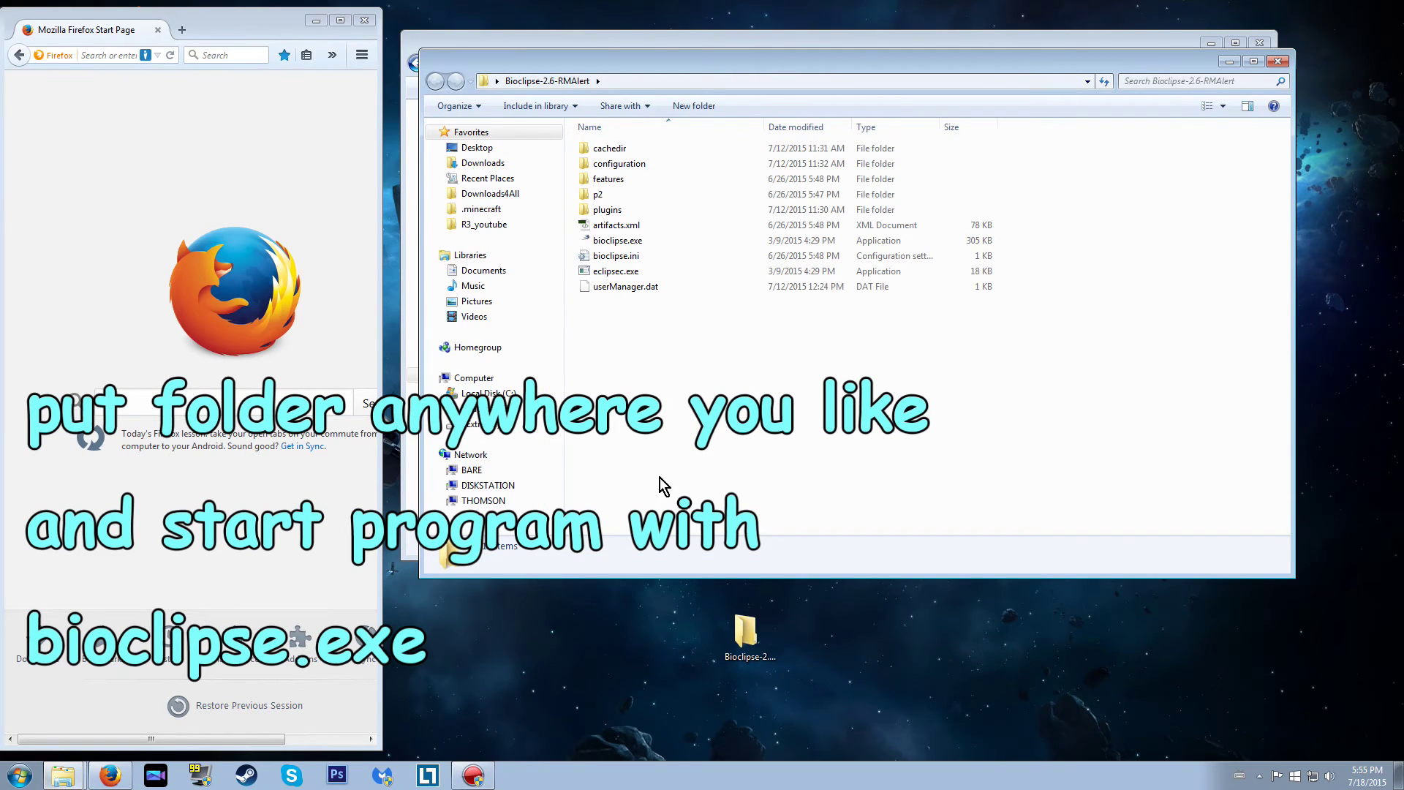
pyautogui.click(620, 240)
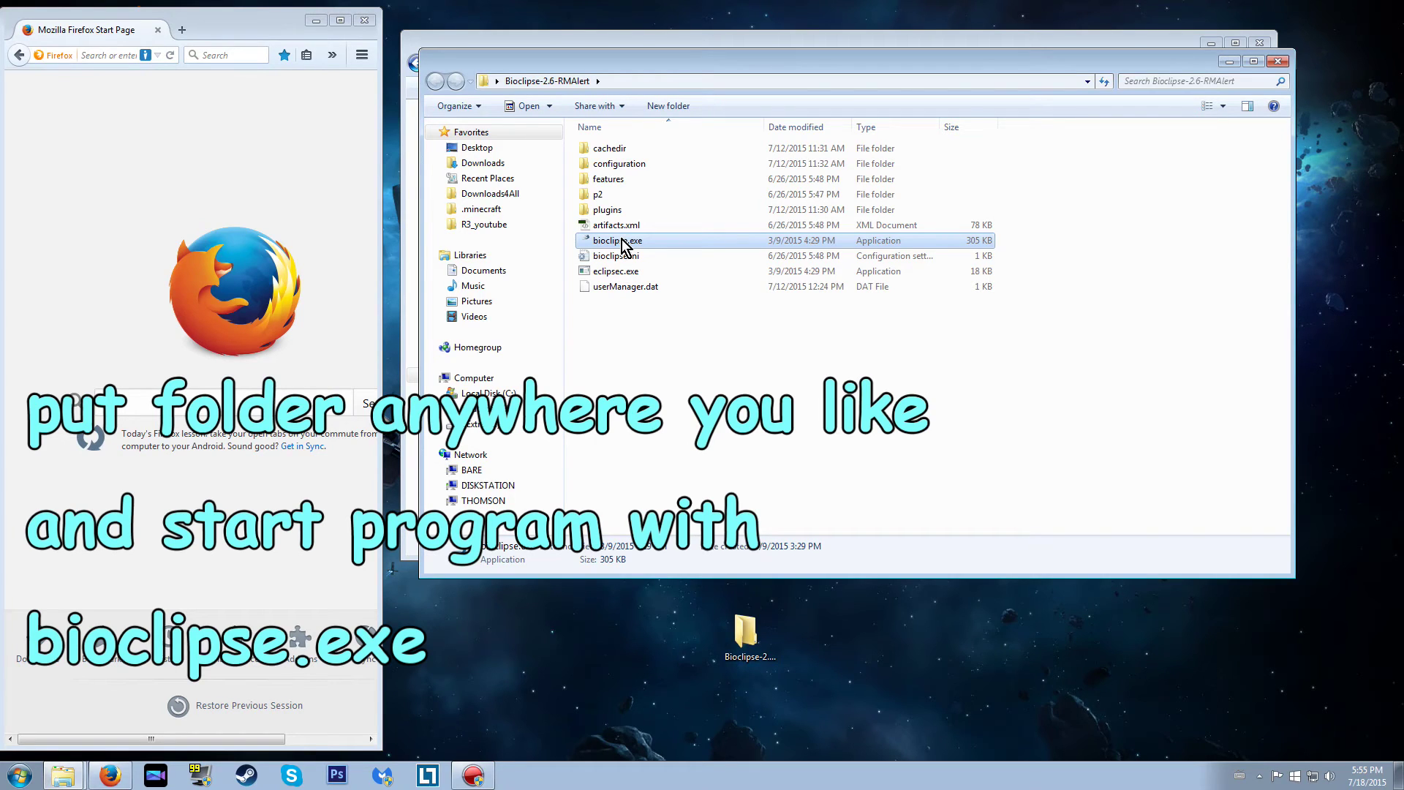
pyautogui.rightClick(623, 242)
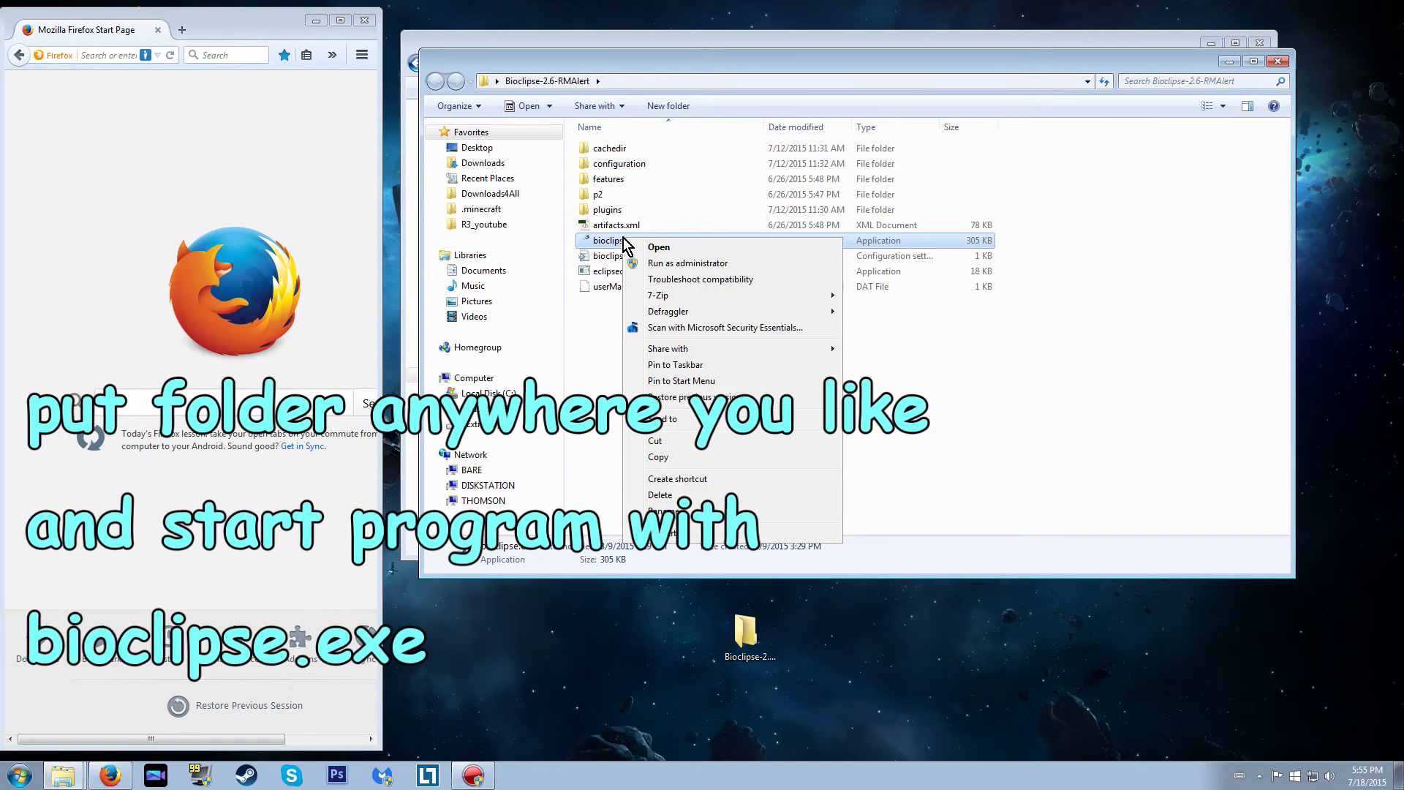
pyautogui.click(631, 248)
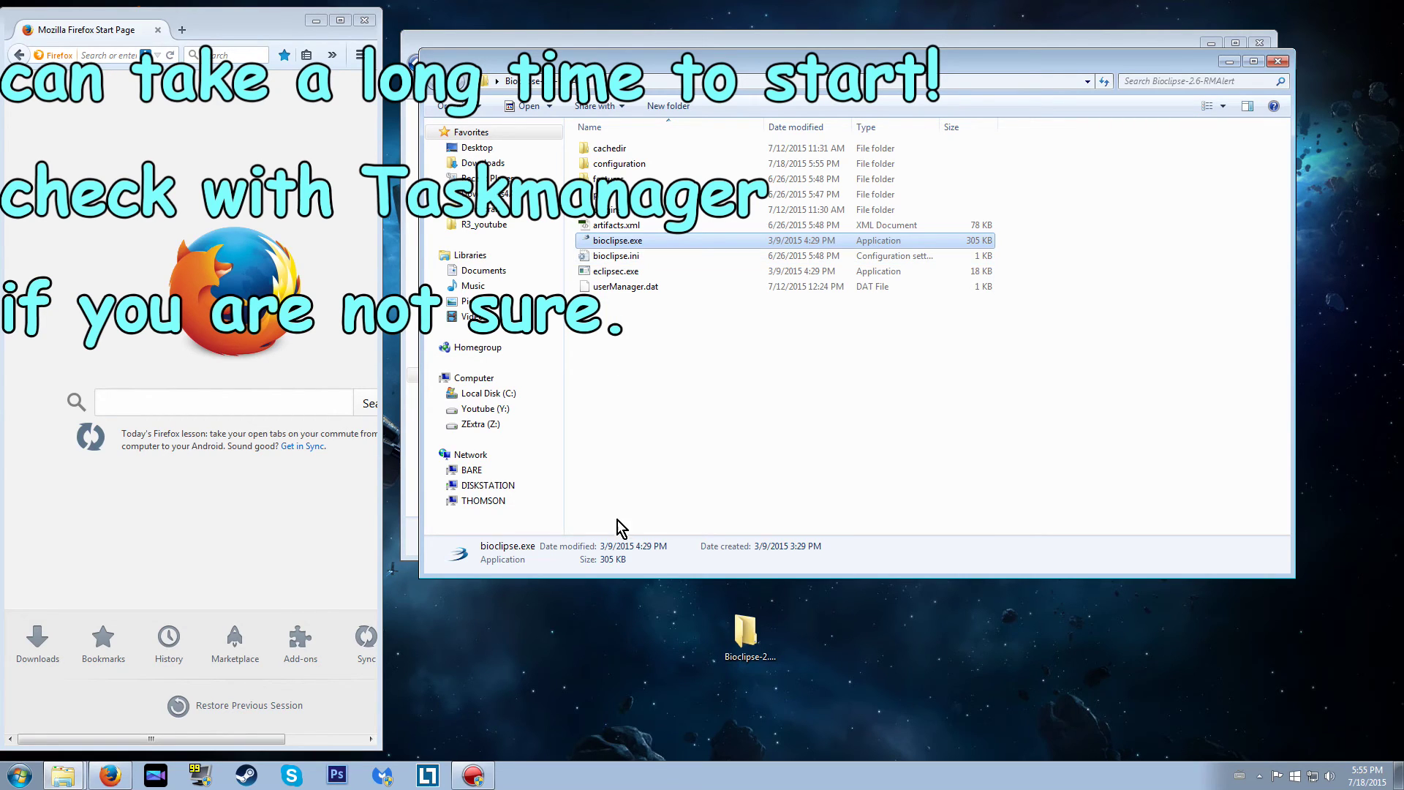
# - Check in Windows Task Manager whether bioclipse.exe is running, examining both the processes and the applications
pyautogui.rightClick(614, 774)
pyautogui.click(645, 740)
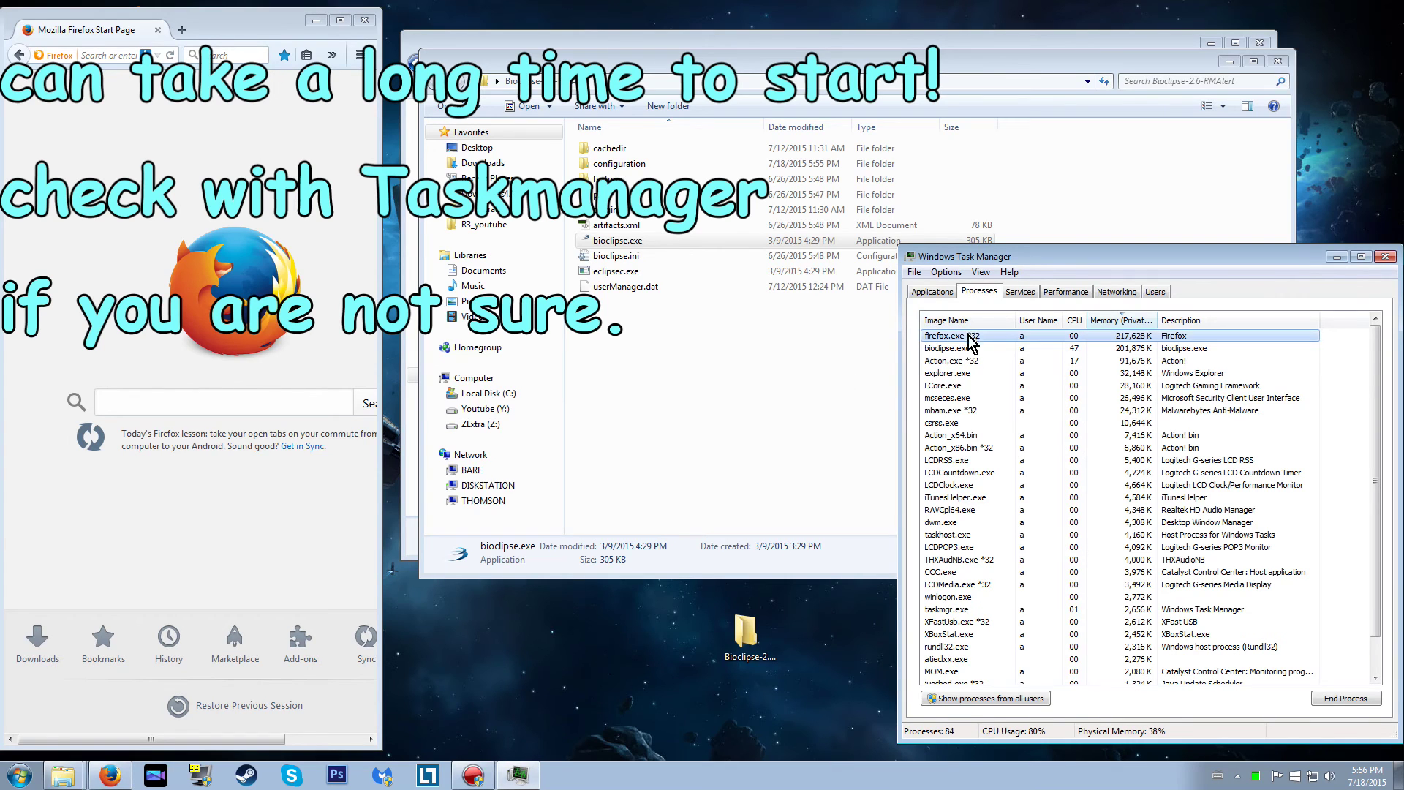
pyautogui.click(955, 338)
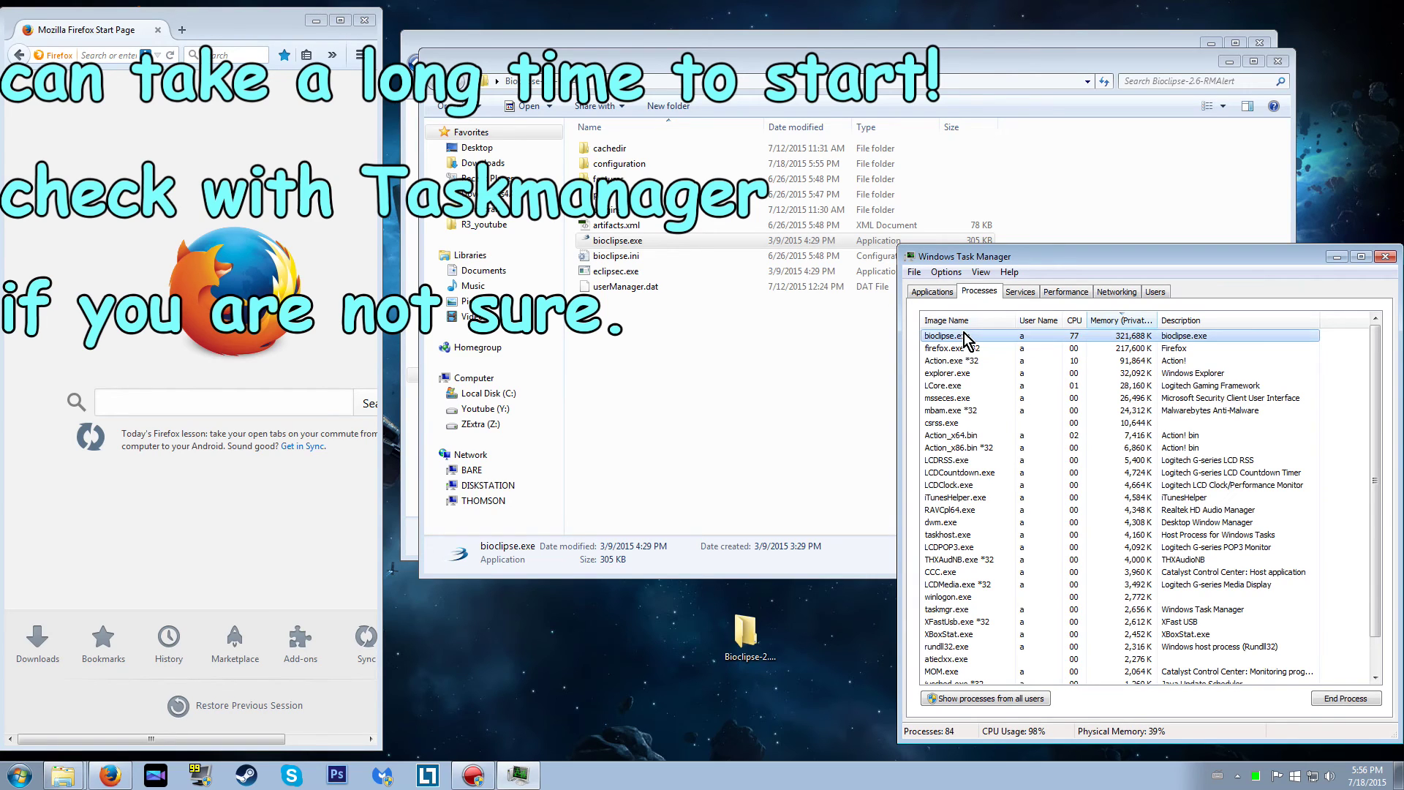
pyautogui.click(942, 295)
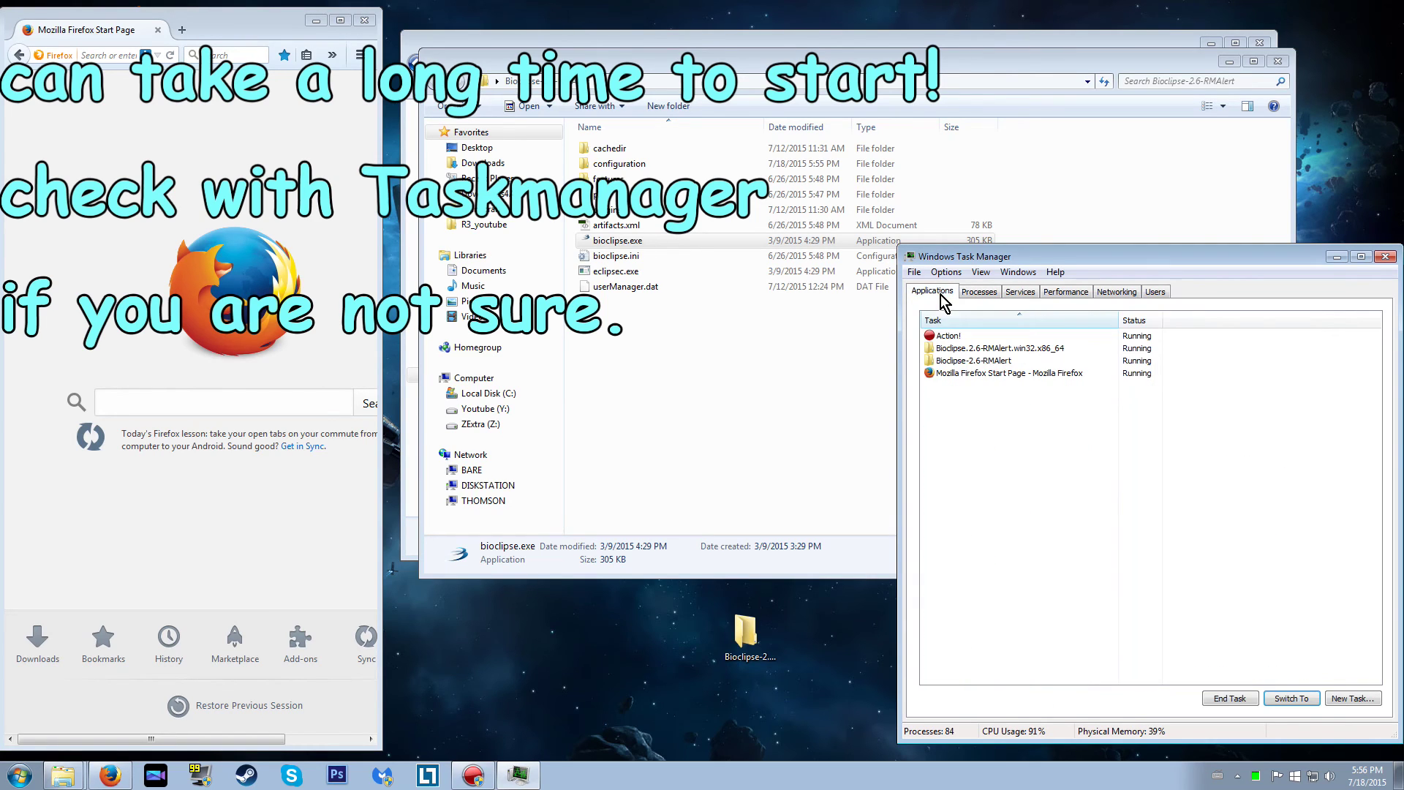
pyautogui.click(949, 375)
pyautogui.click(982, 294)
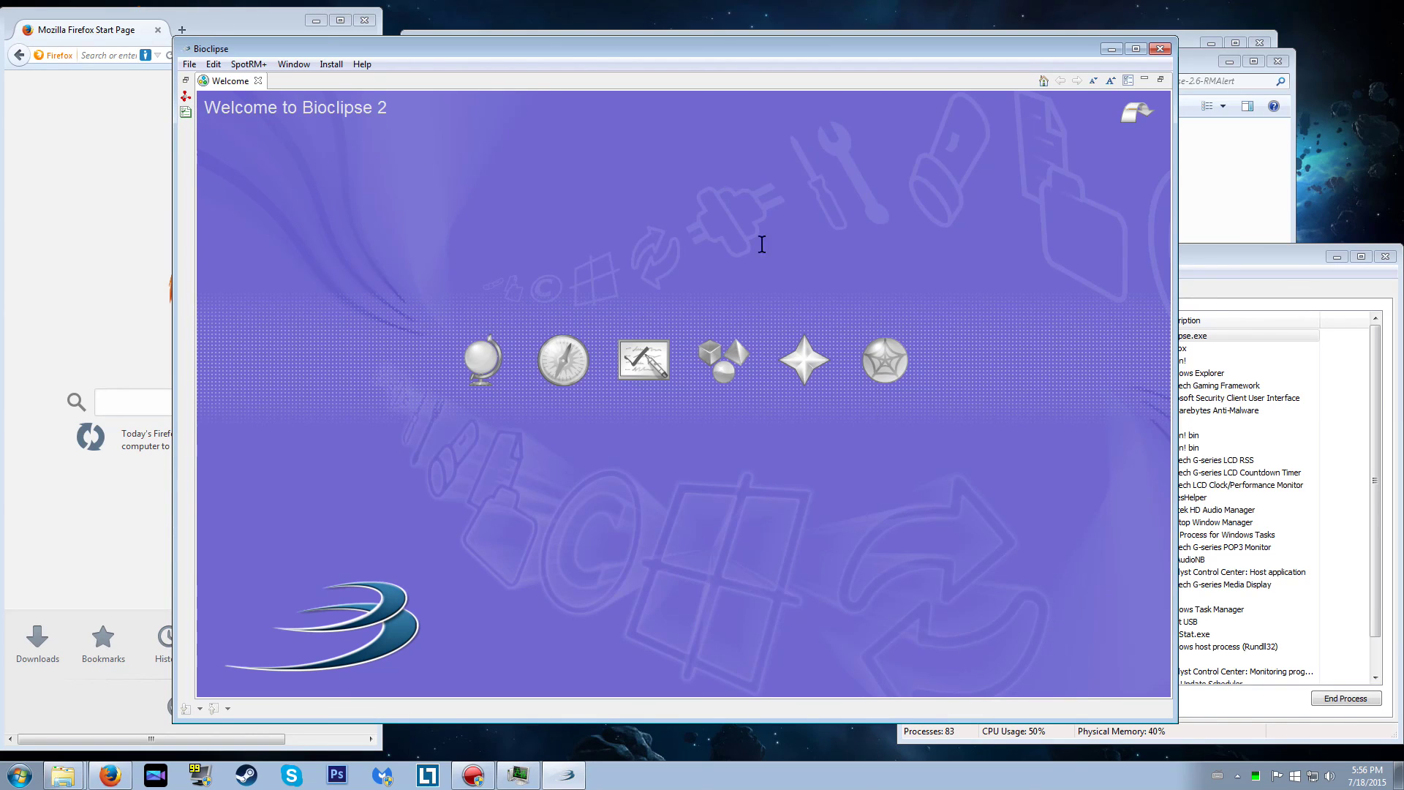
# - Leave the Bioclipse welcome screen for the workbench and open the Decision Support perspective
pyautogui.click(1133, 115)
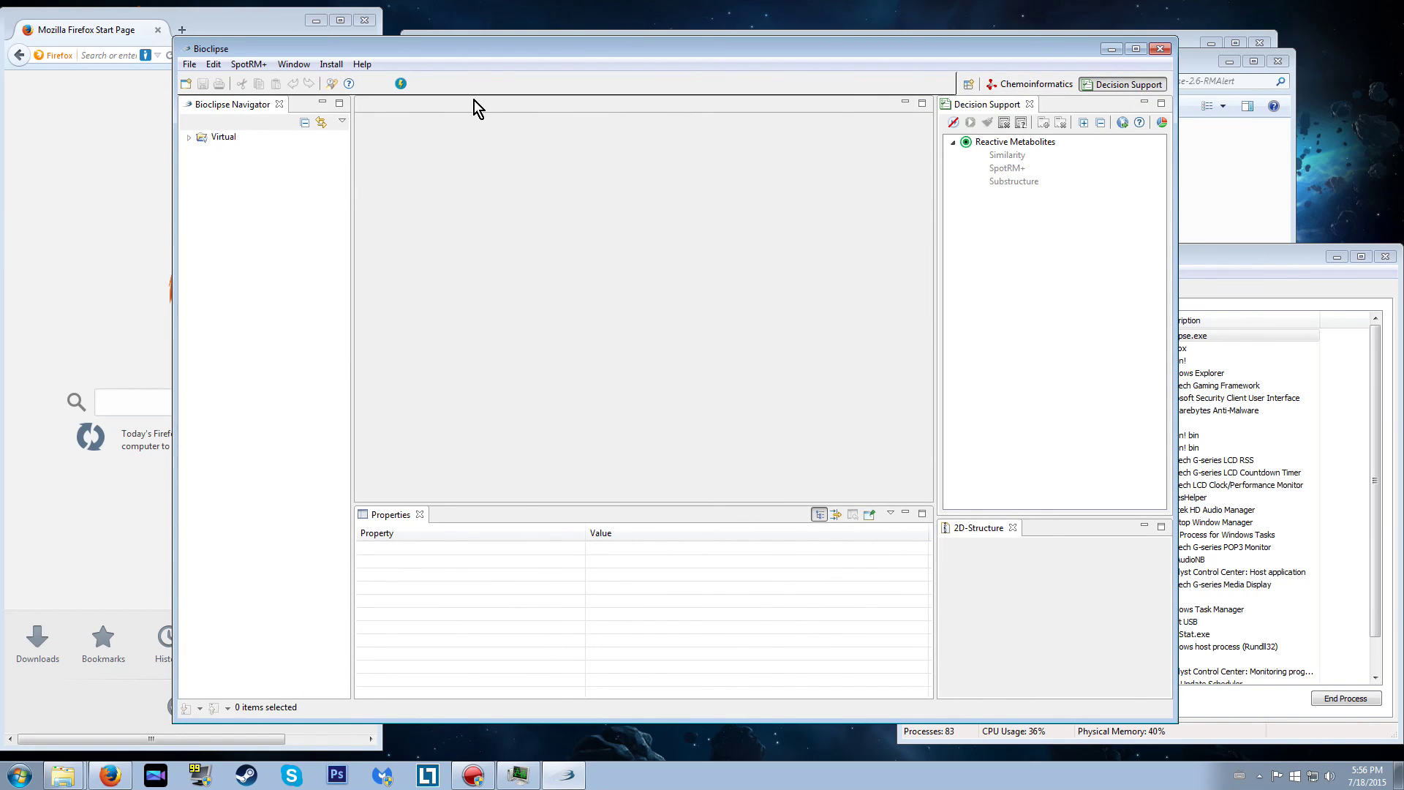
pyautogui.click(309, 64)
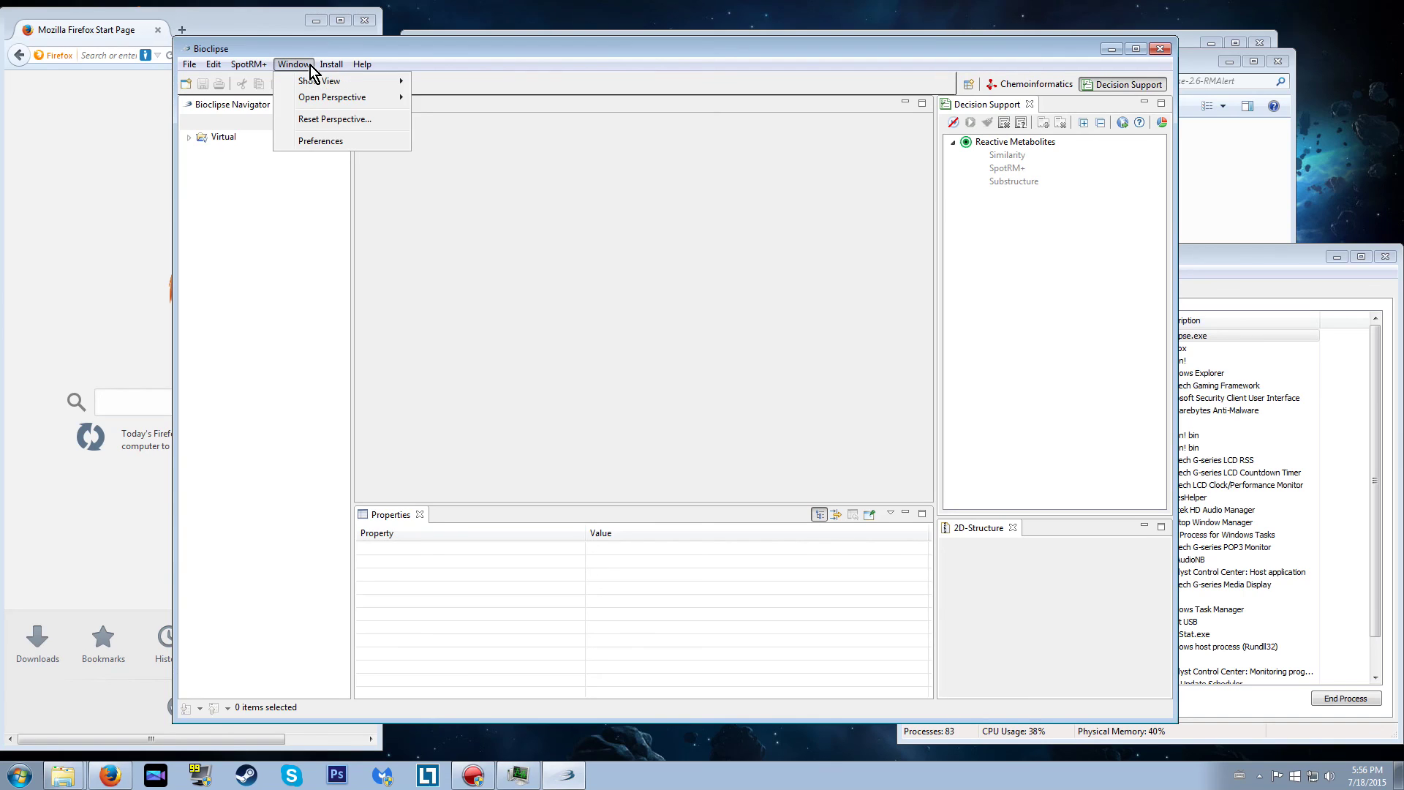
pyautogui.moveTo(306, 90)
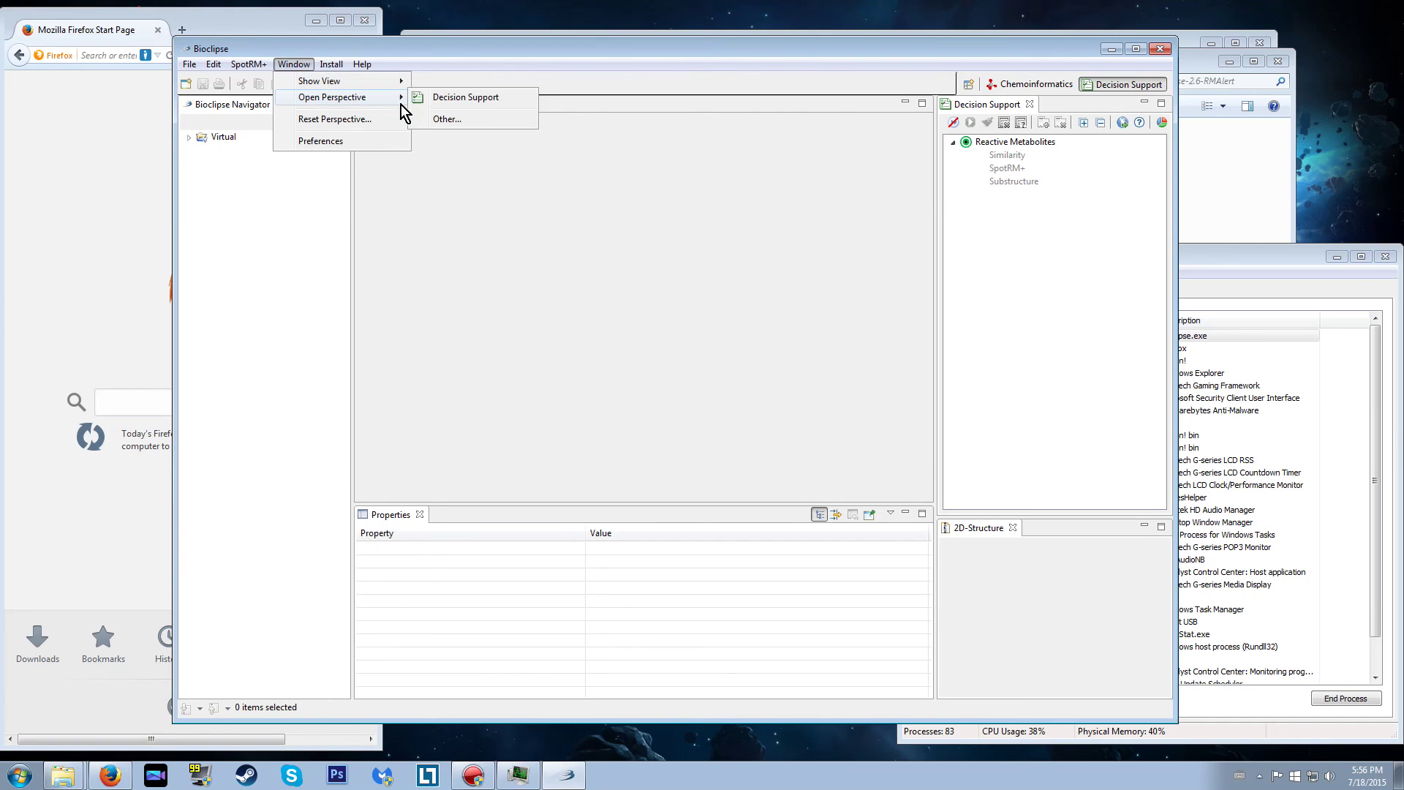
pyautogui.click(483, 105)
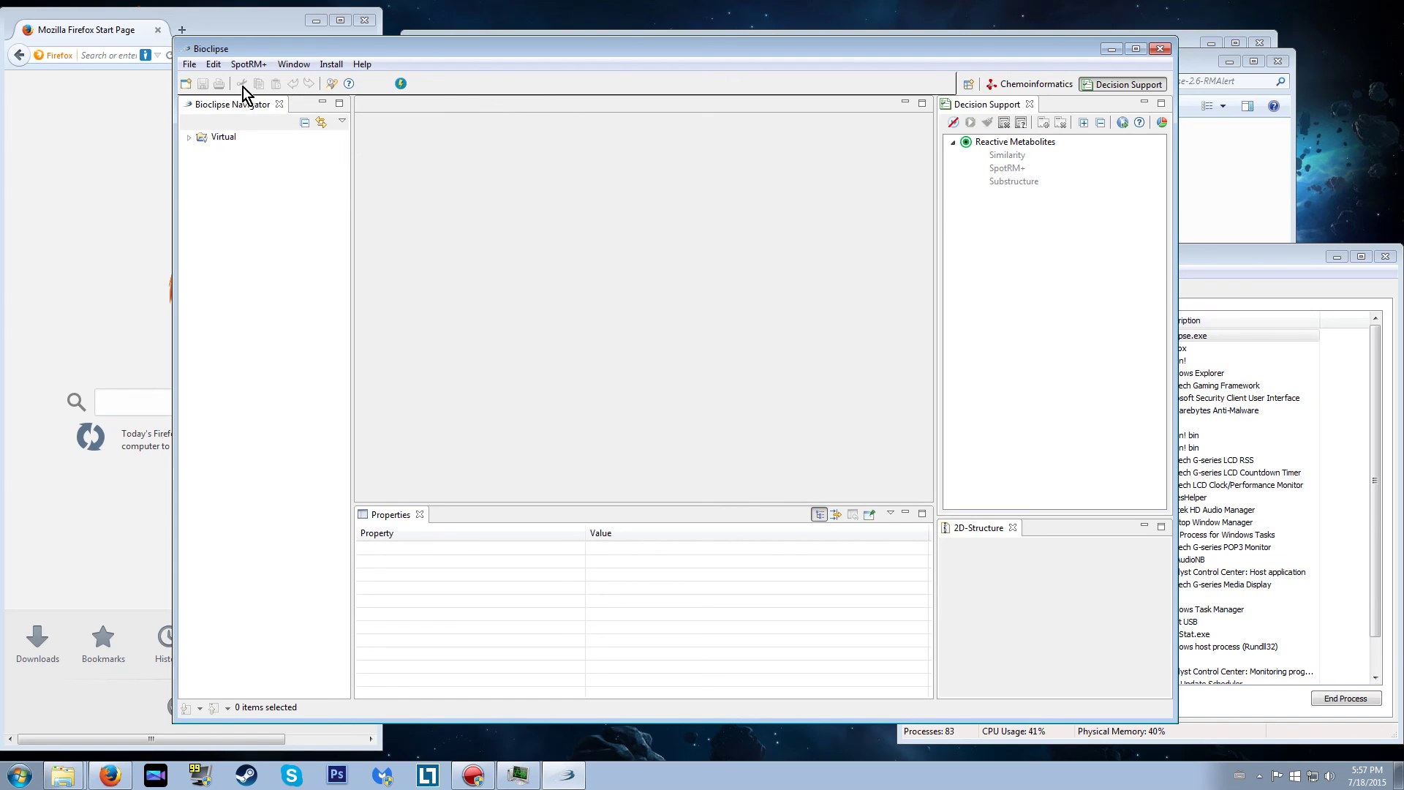
# - Bring up the Bioclipse file commands for creating, importing or exporting items
pyautogui.click(190, 64)
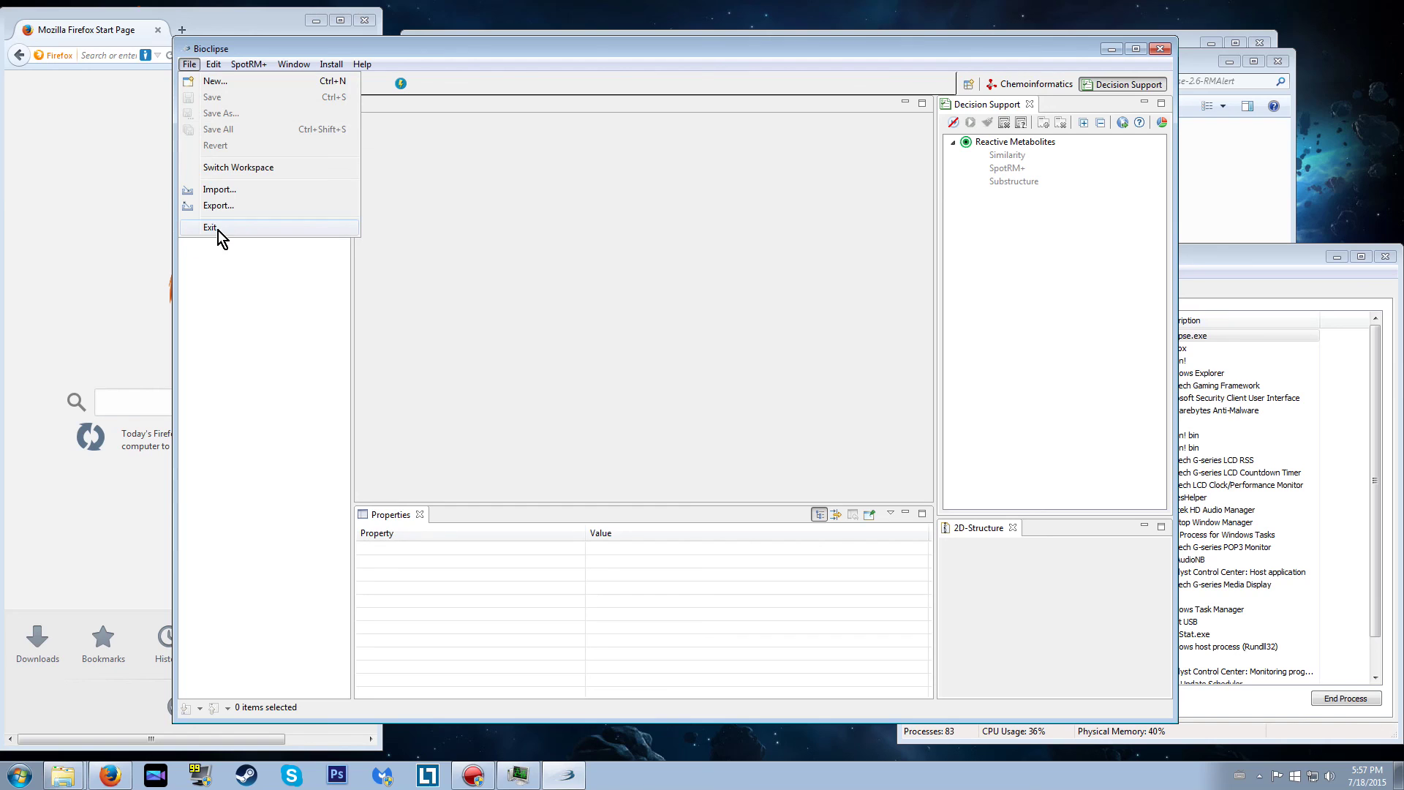